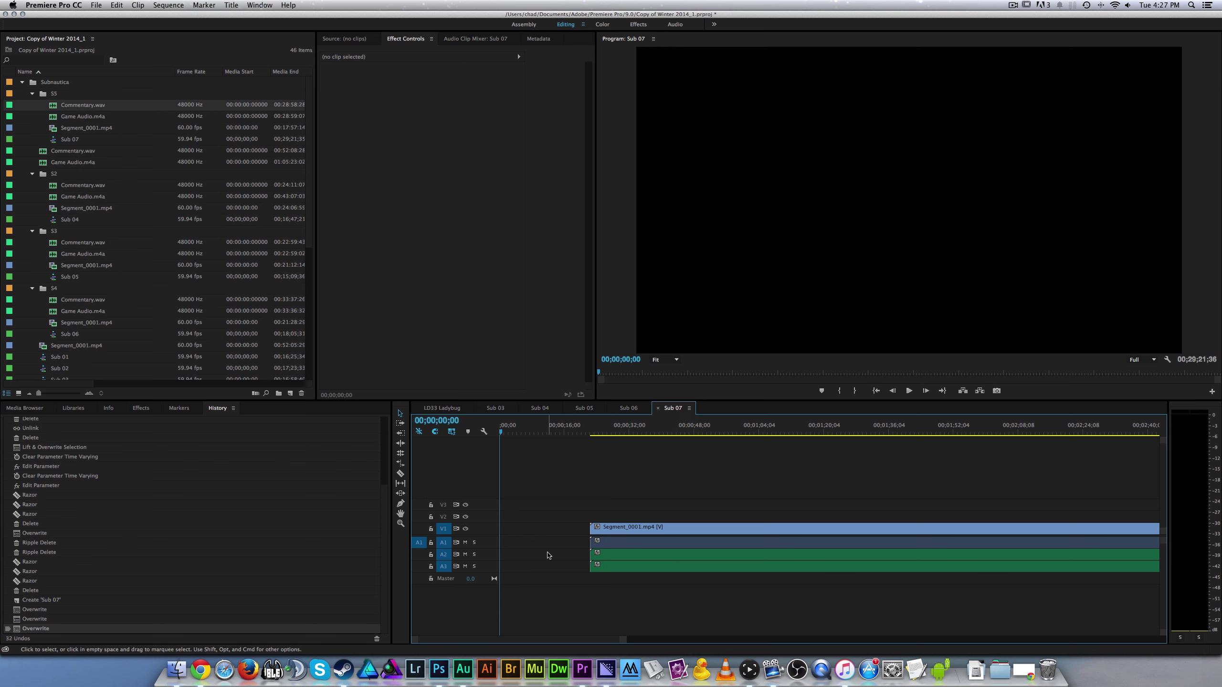
- Expand the Audio 1, Audio 2 and Audio 3 tracks to reveal their waveforms
double_click(498, 570)
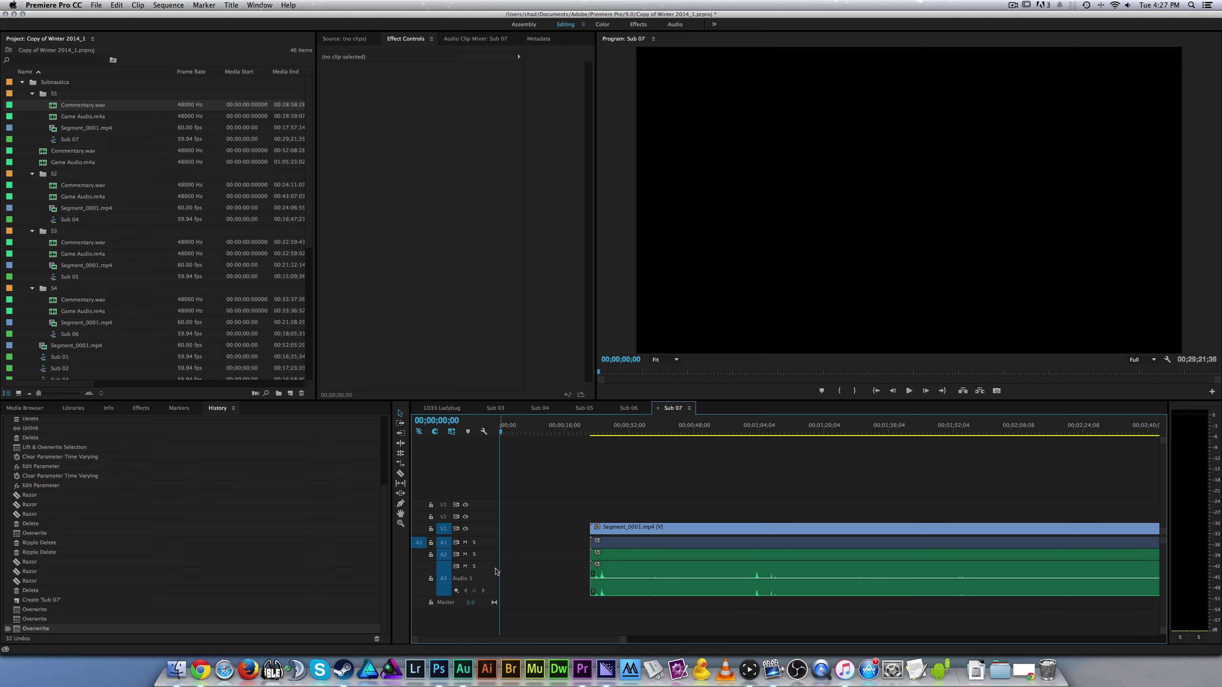
double_click(496, 557)
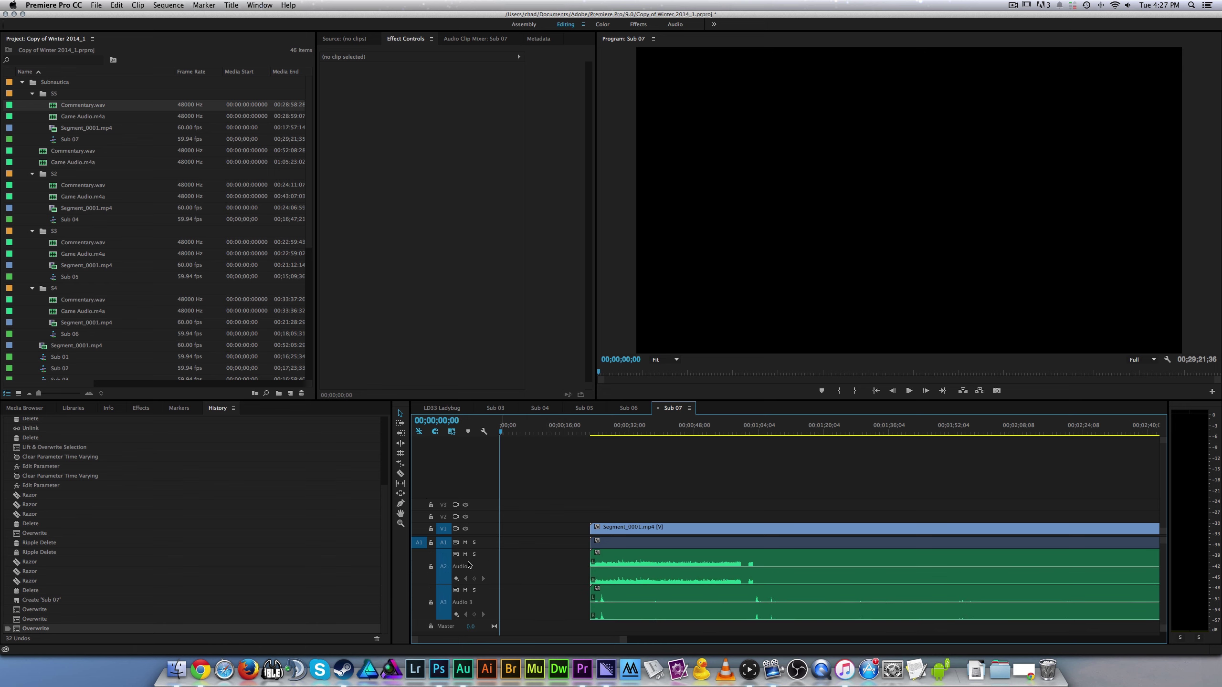
left_click(501, 592)
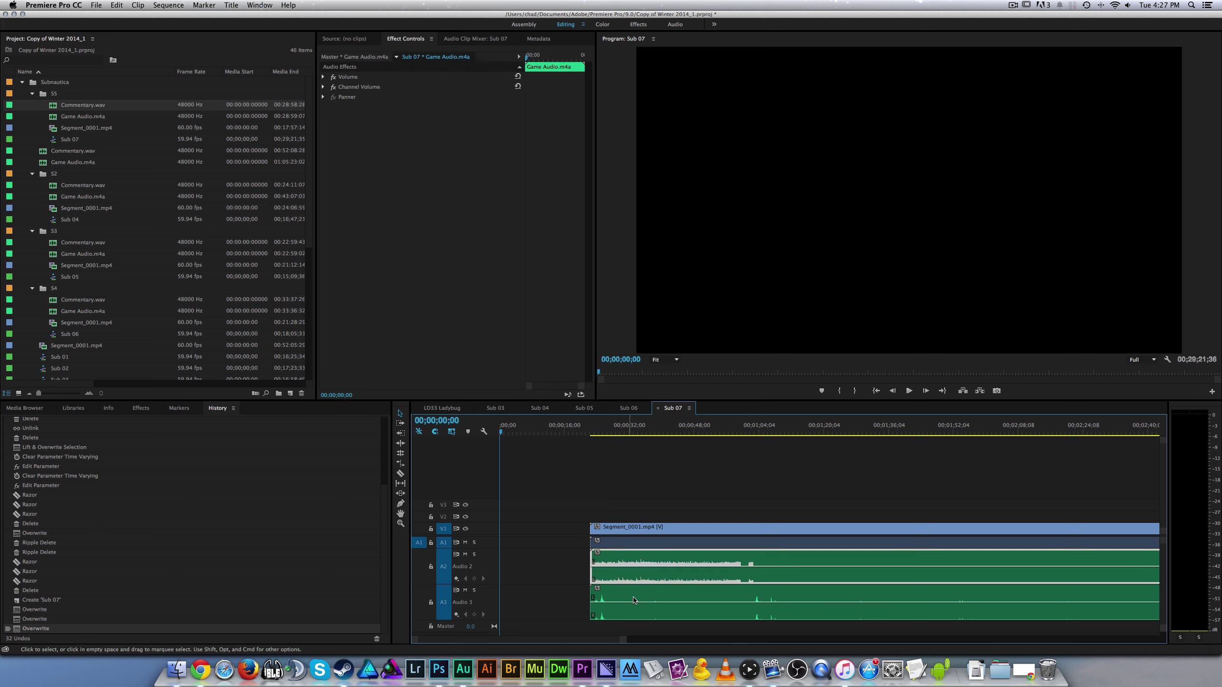
double_click(496, 547)
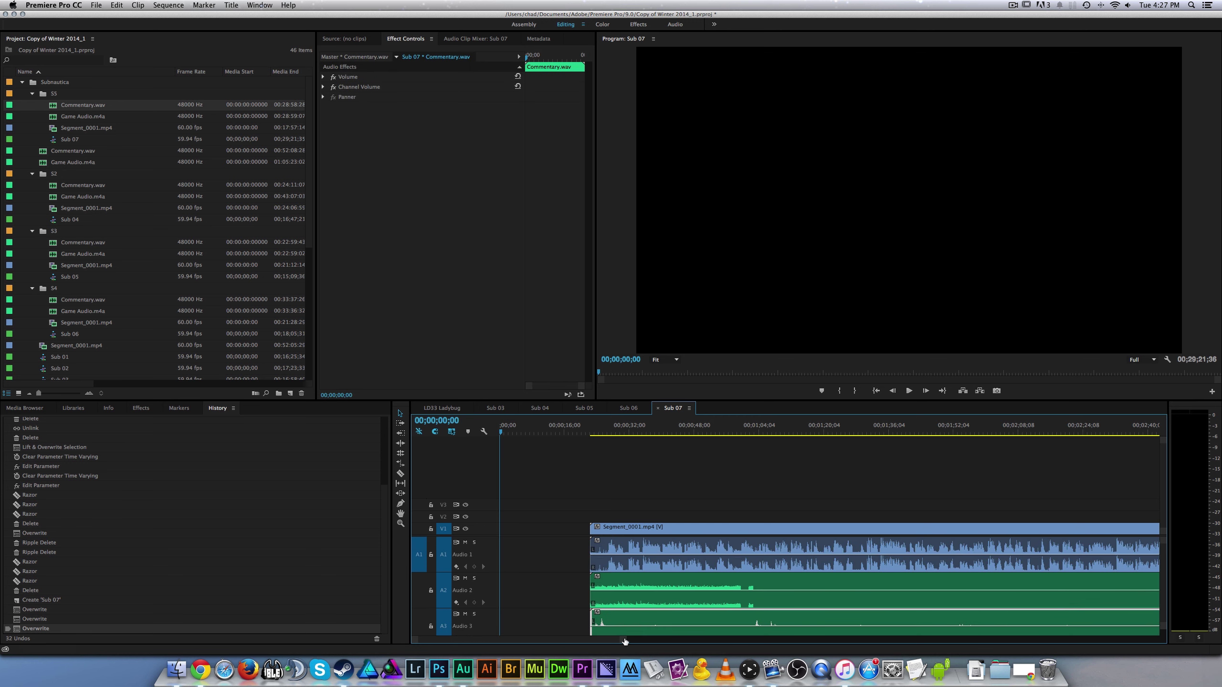
- Zoom the timeline out and slide Segment_0001.mp4 about 4:24 later
left_click_drag(625, 642, 1145, 644)
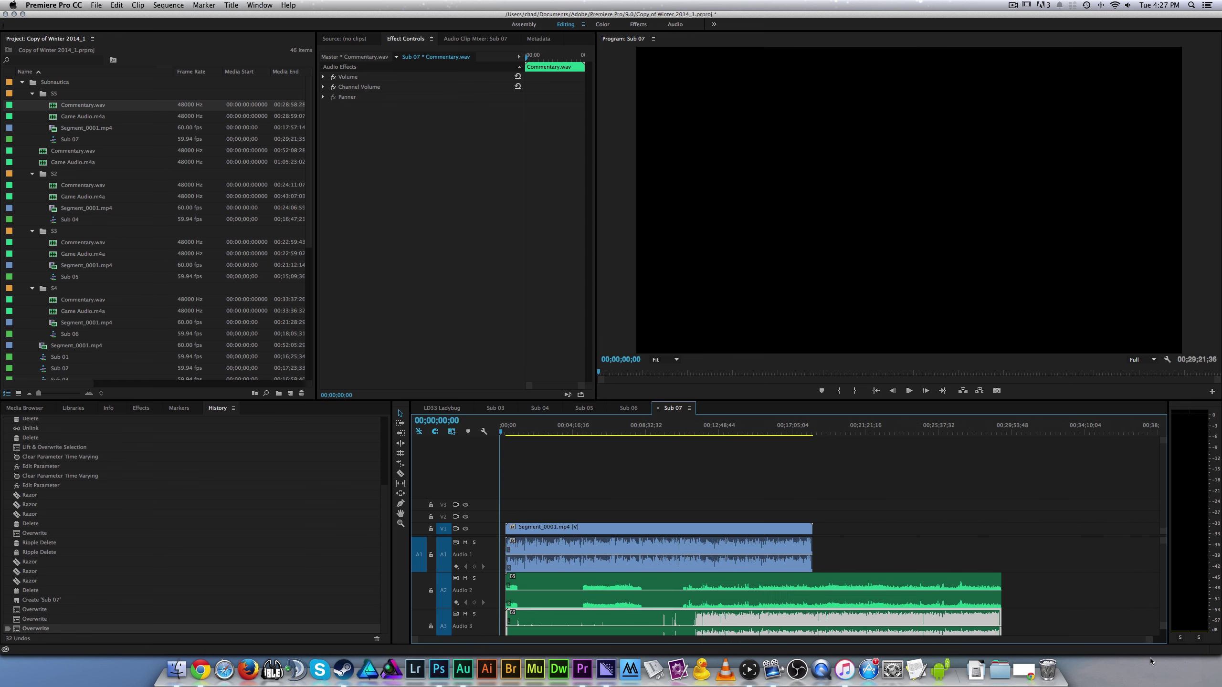
left_click_drag(794, 532, 873, 535)
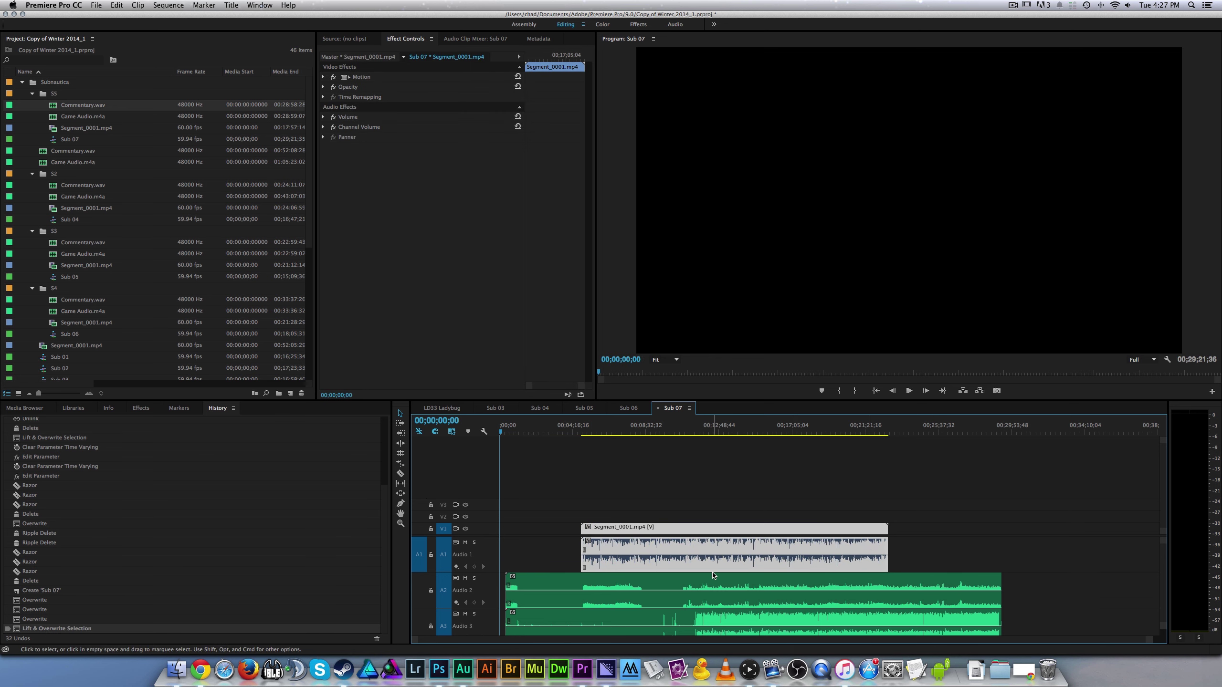
left_click(749, 670)
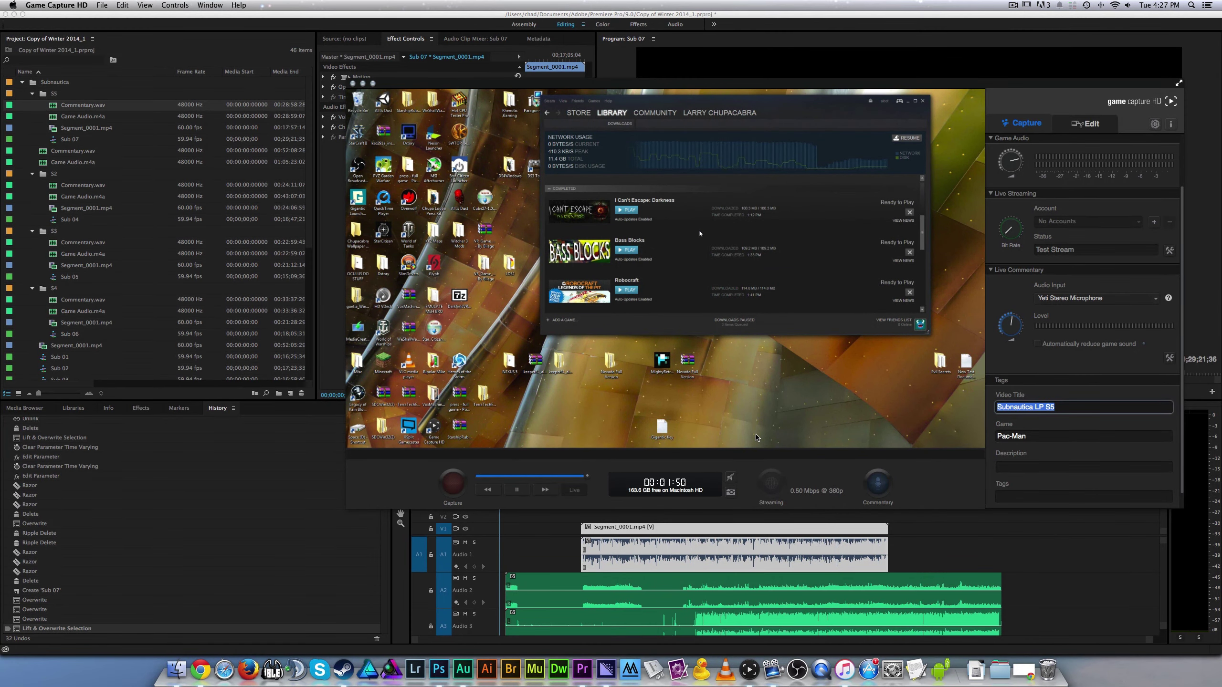
left_click(941, 554)
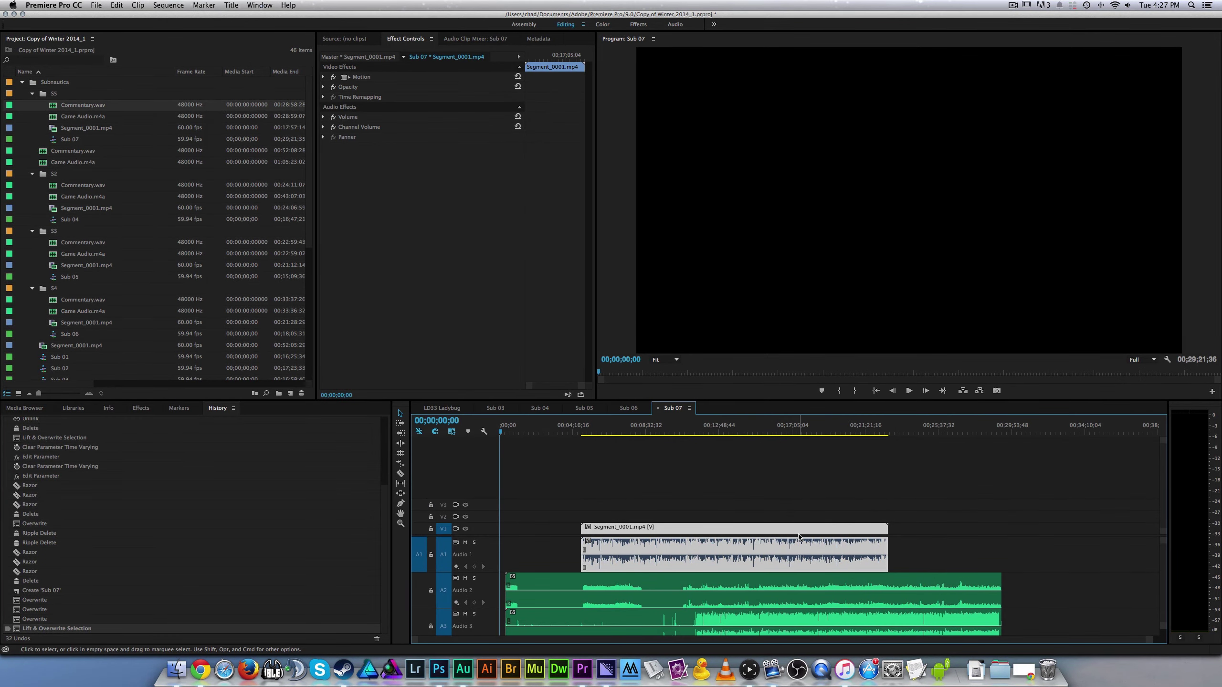
- Nudge Segment_0001.mp4 back and forth until it syncs with the game audio, then preview near 00;29;31;45
left_click_drag(797, 533, 914, 535)
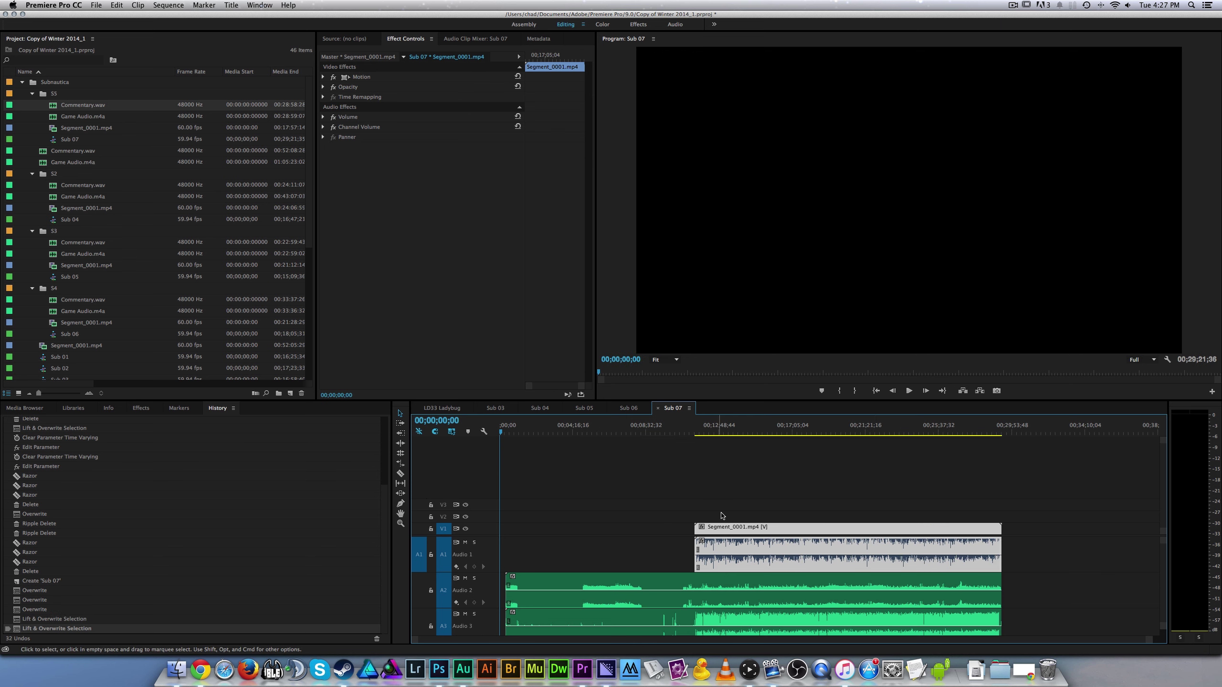
left_click_drag(733, 528, 693, 529)
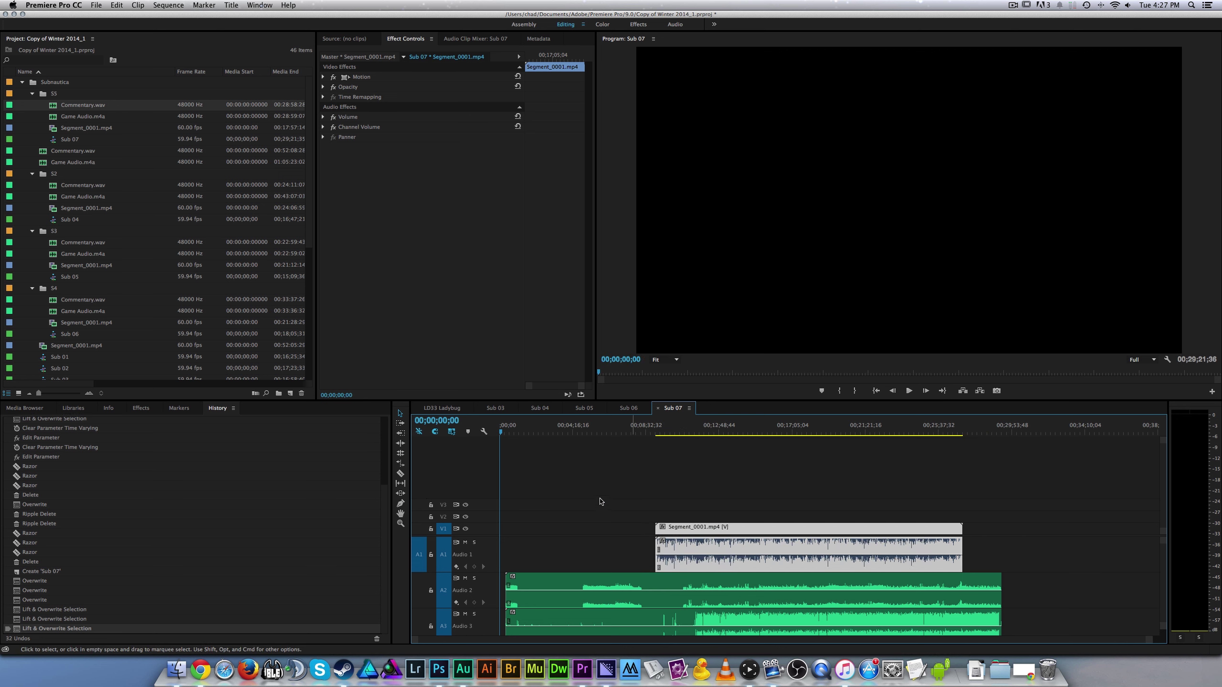
left_click_drag(851, 528, 890, 529)
left_click_drag(649, 506, 530, 636)
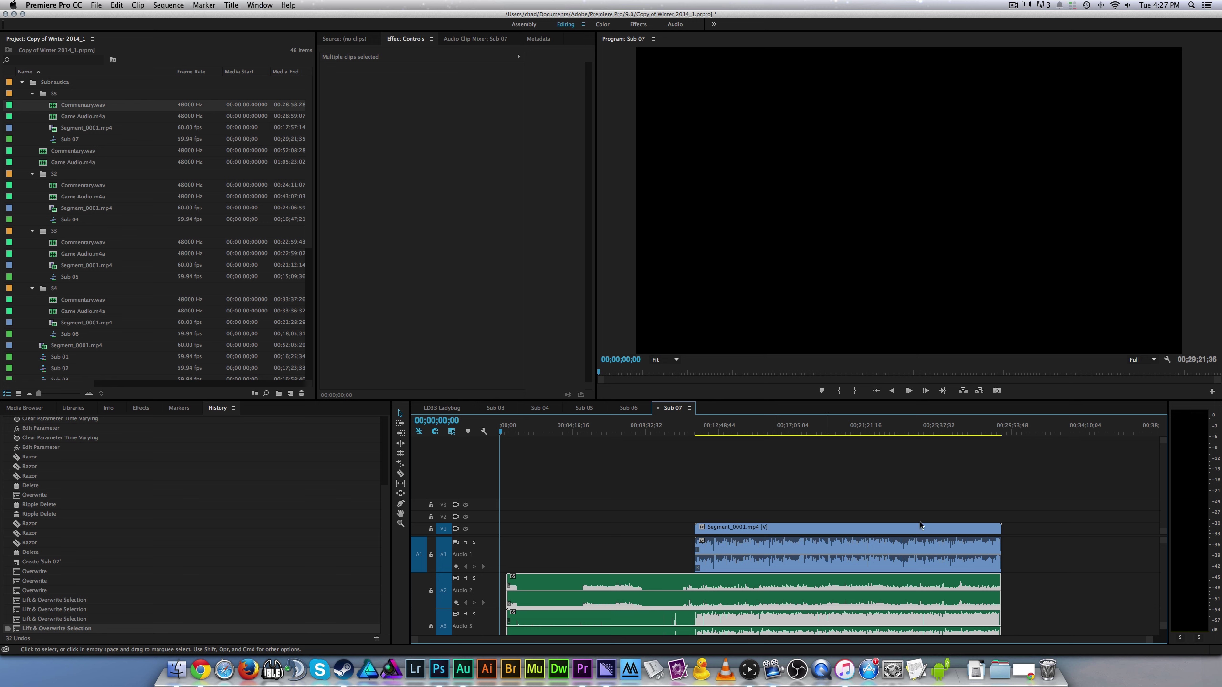
left_click_drag(989, 531, 962, 531)
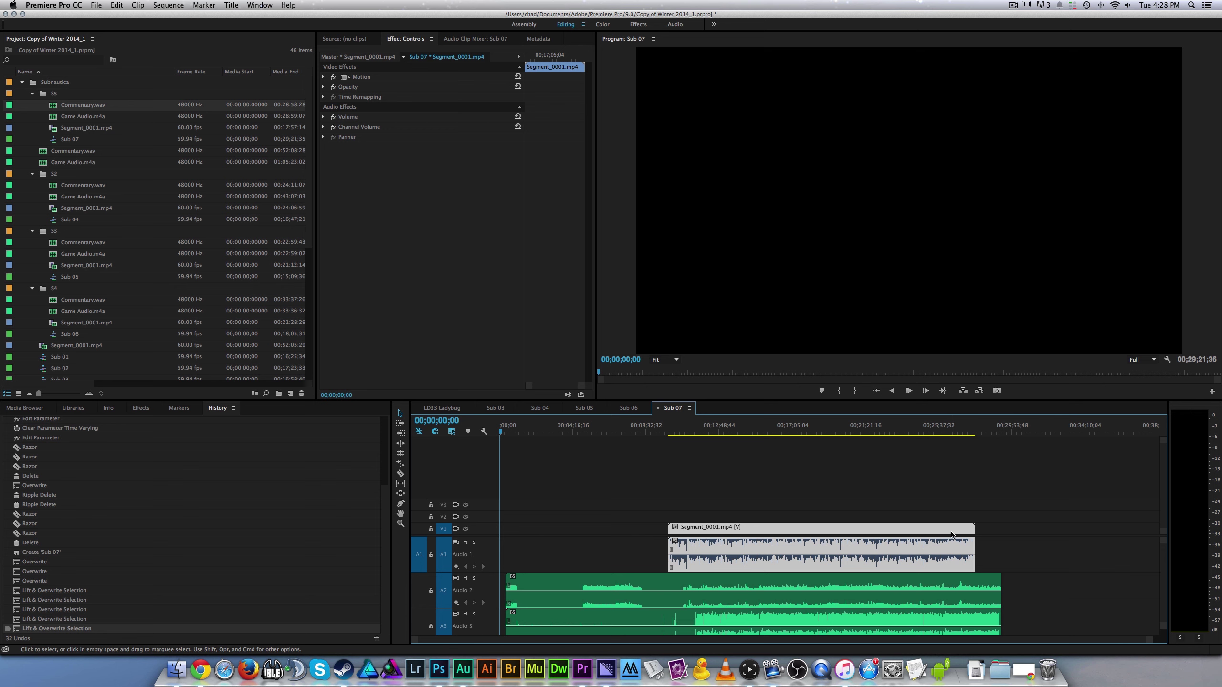
left_click_drag(968, 533, 1007, 534)
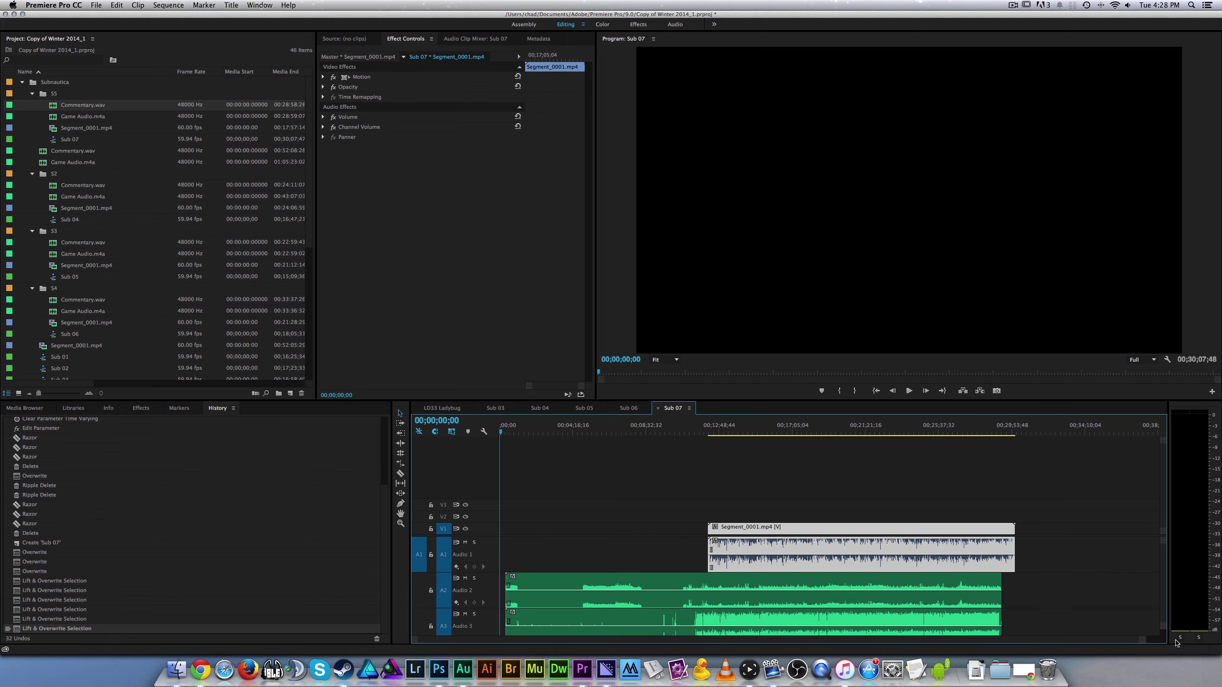
left_click_drag(1024, 432, 1005, 433)
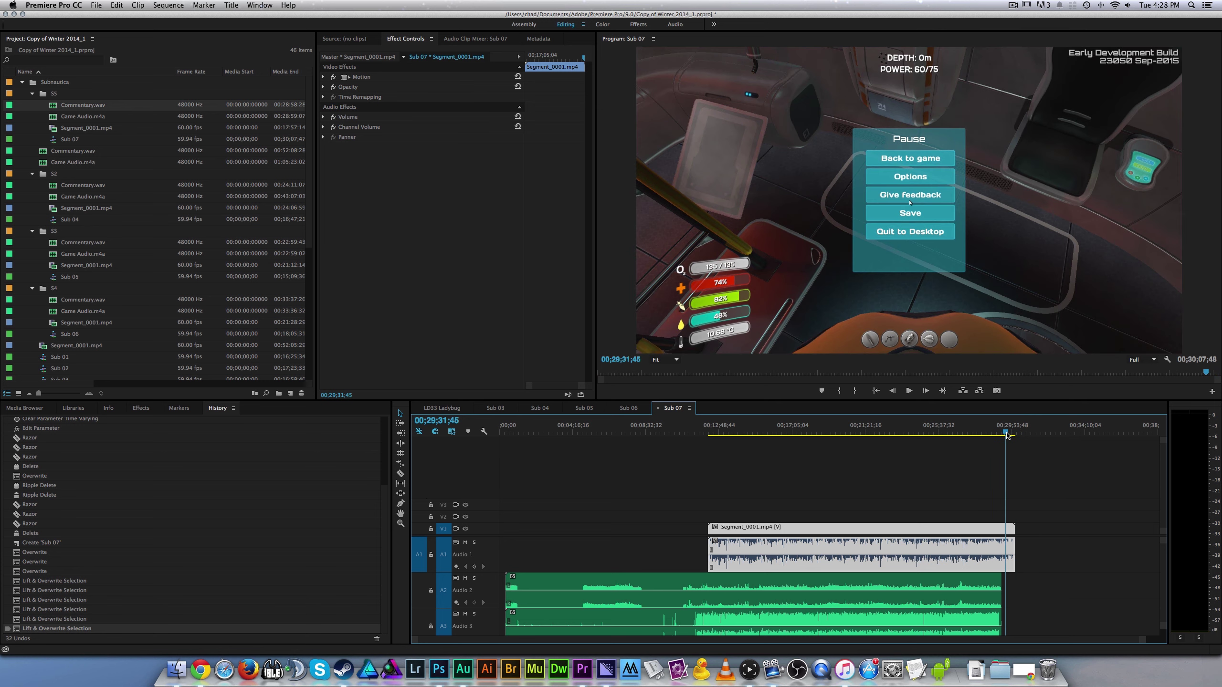
- Mute track A1 so Segment_0001.mp4's own audio stays silent
left_click(465, 542)
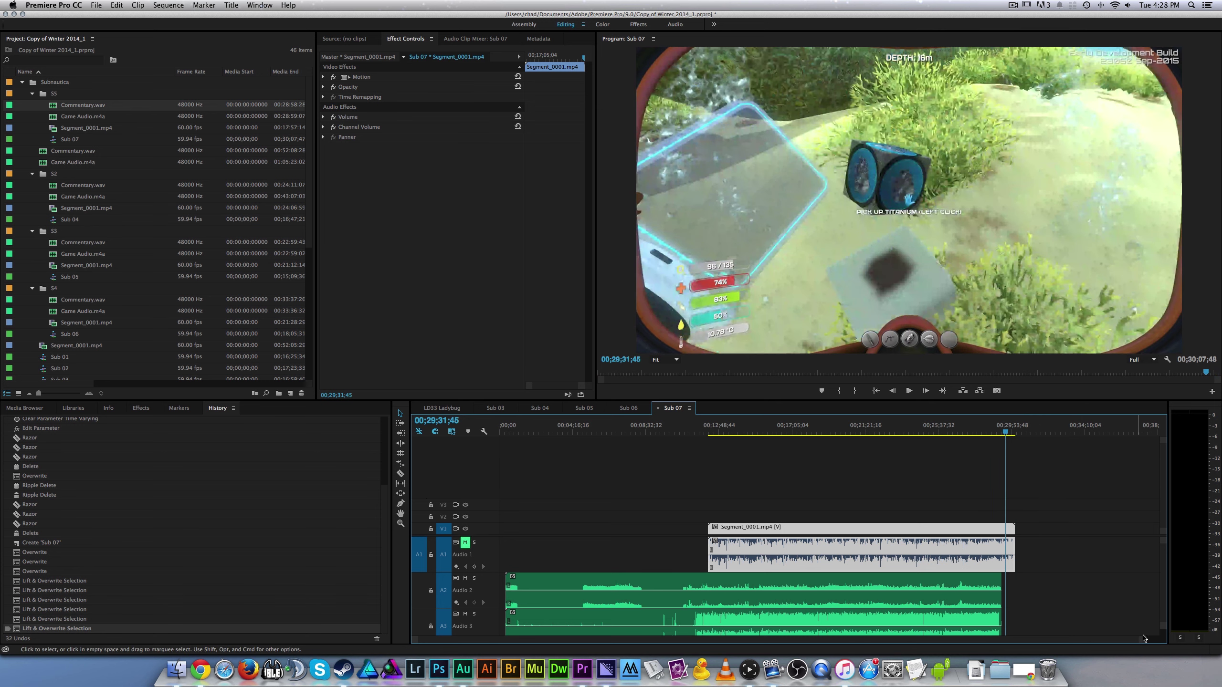
left_click(933, 591)
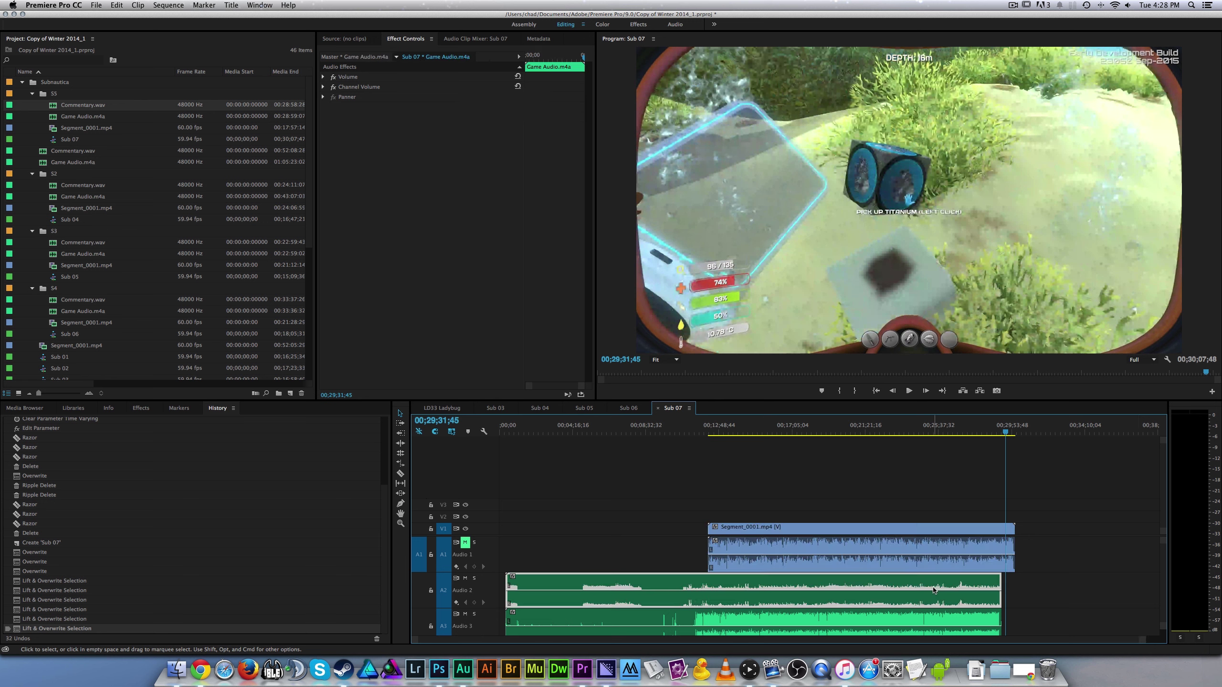
left_click(921, 624)
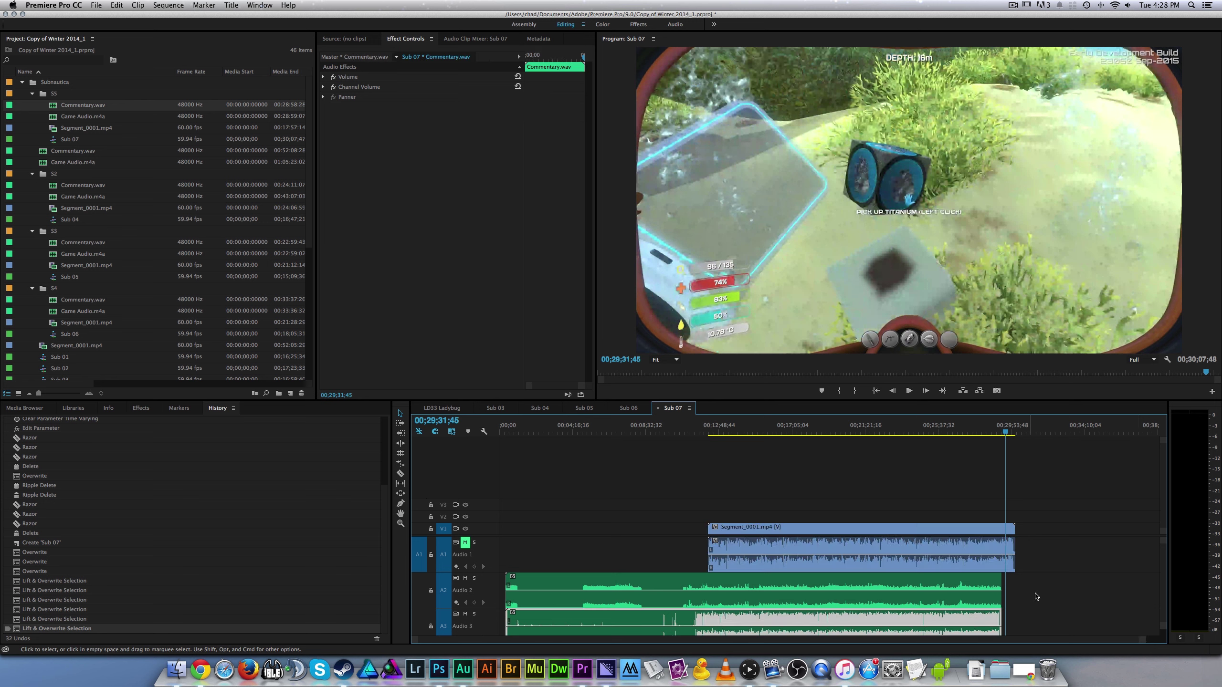
scroll(1035, 597, "down", 2)
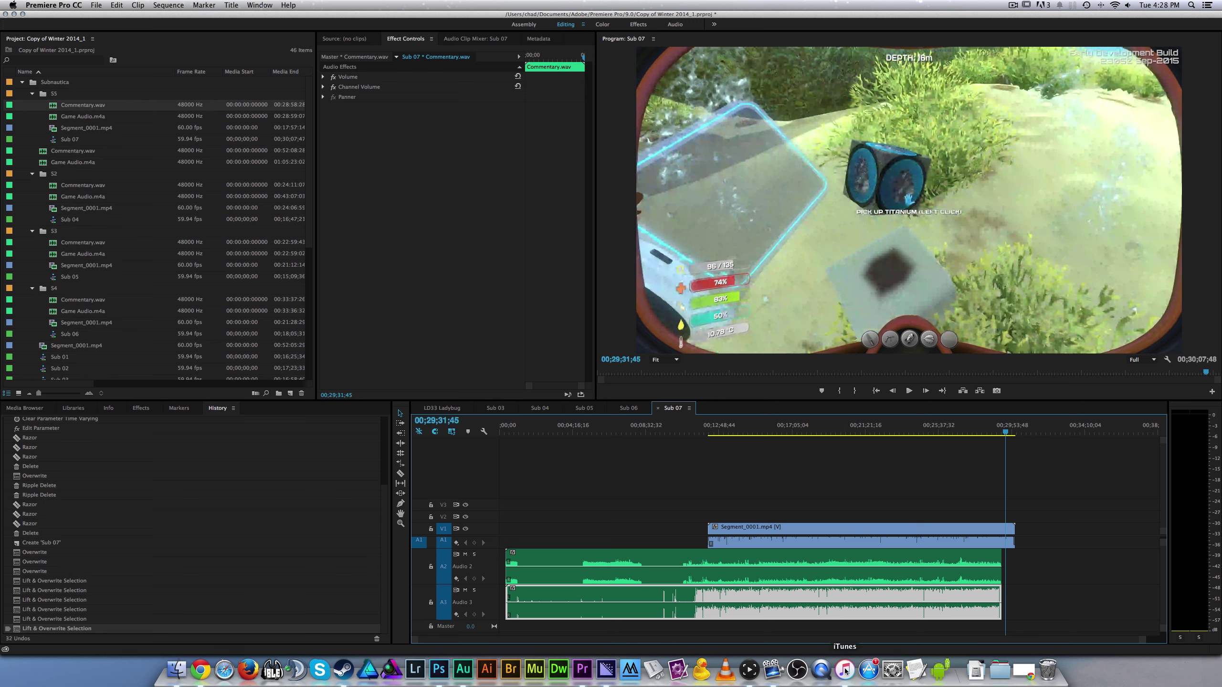
- Quit Game Capture HD from its Dock menu
right_click(749, 679)
left_click(752, 642)
left_click(846, 634)
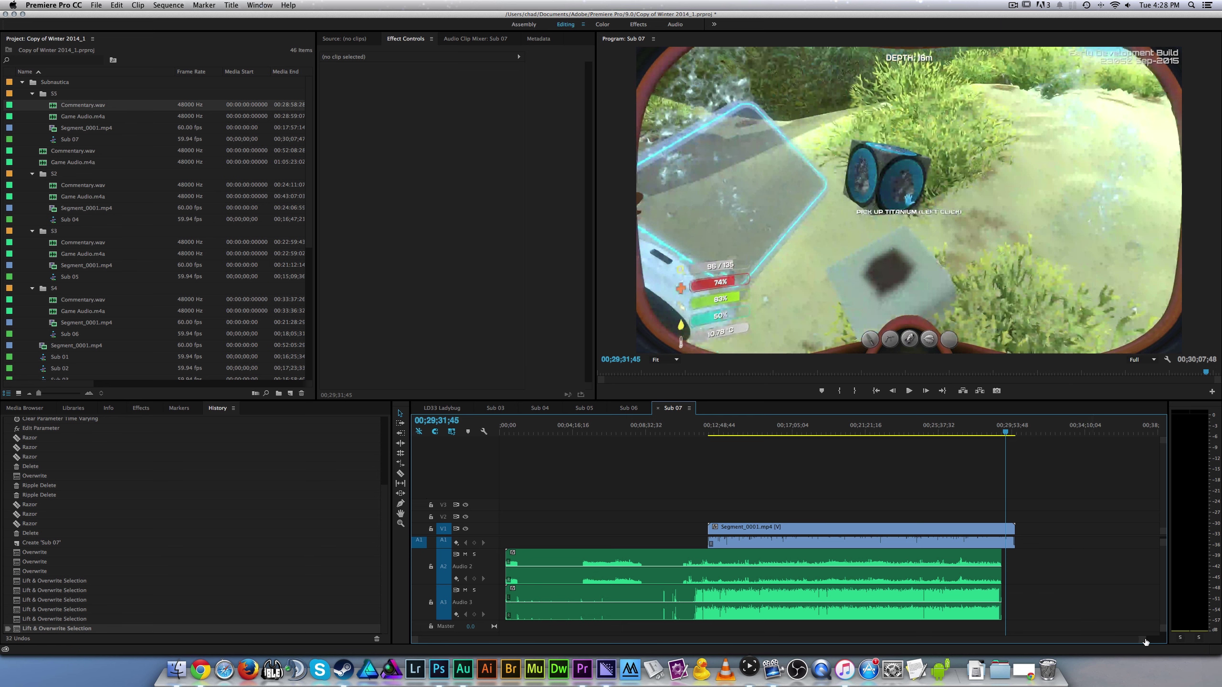
- Zoom in and play from Segment_0001.mp4's next clip boundary to check the ending
key("=")
key("=")
key("=")
key("=")
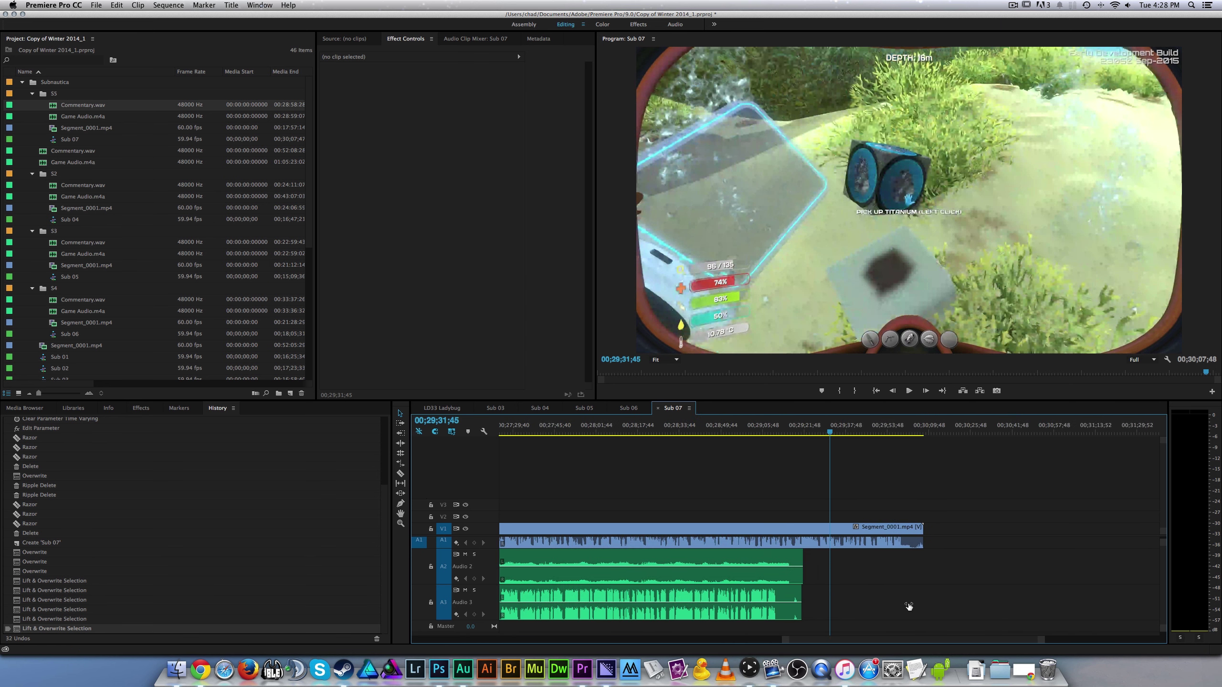
key("alt+=")
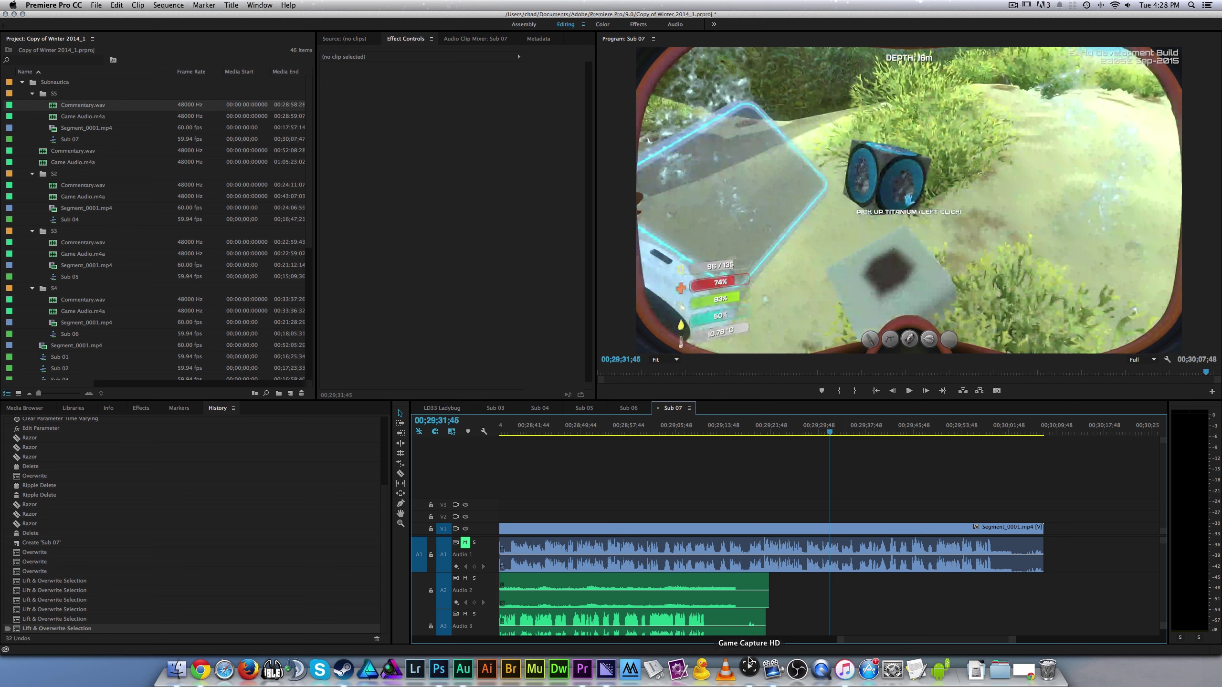
left_click(986, 564)
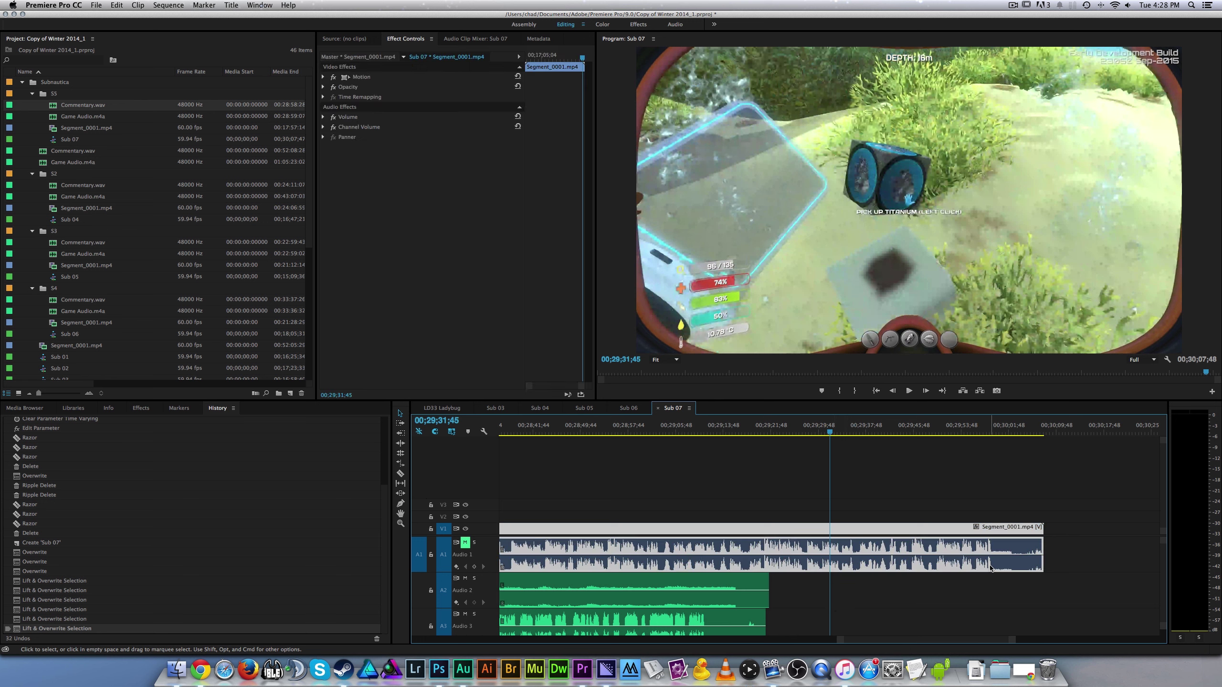
key("Down")
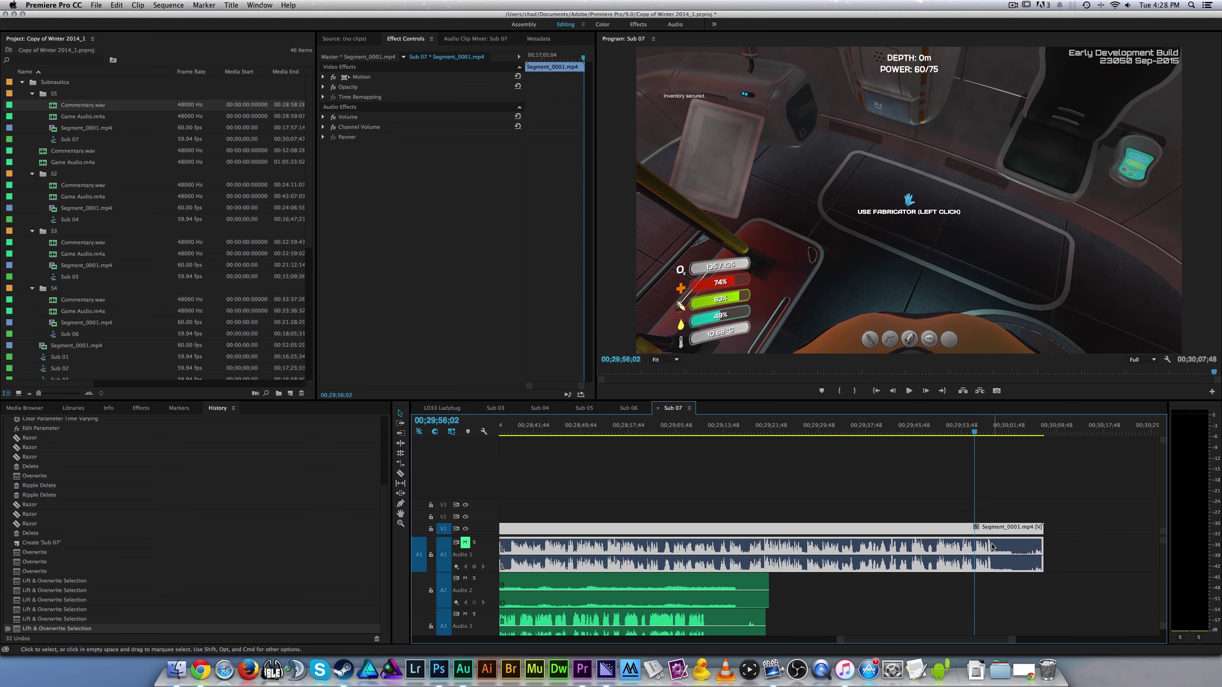
key("space")
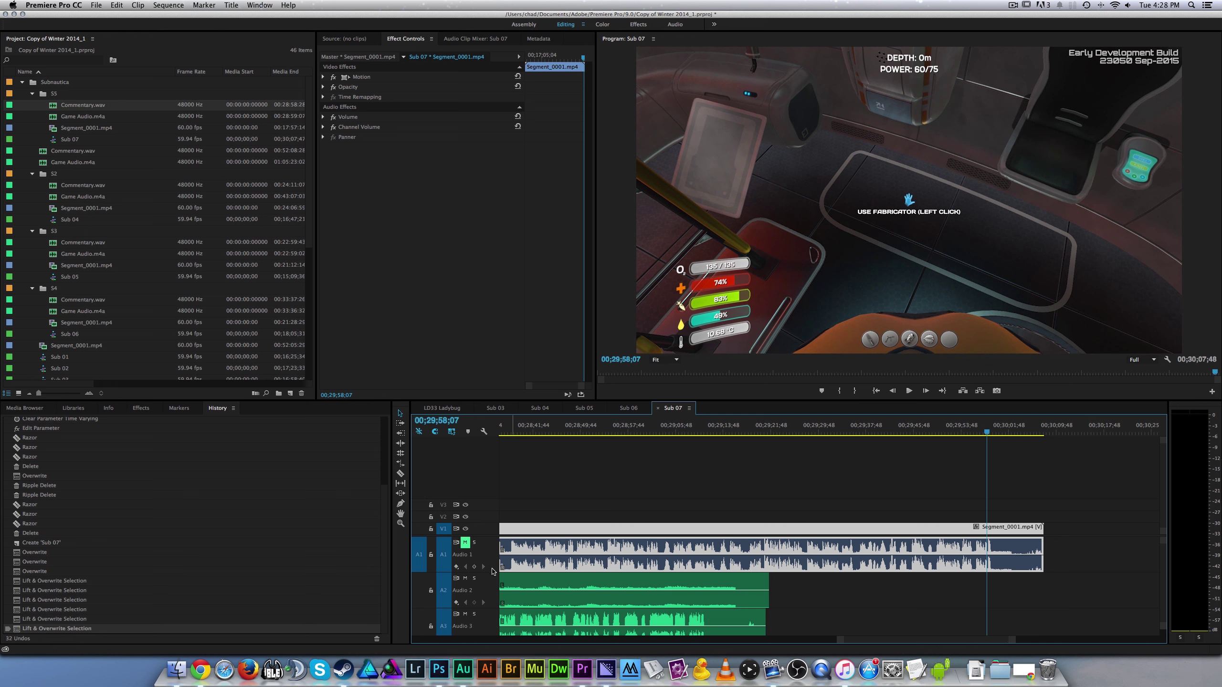
- Collapse Audio 1, toggle its mute off and on, then re-expand it and zoom into the sequence end
left_click_drag(495, 572, 495, 554)
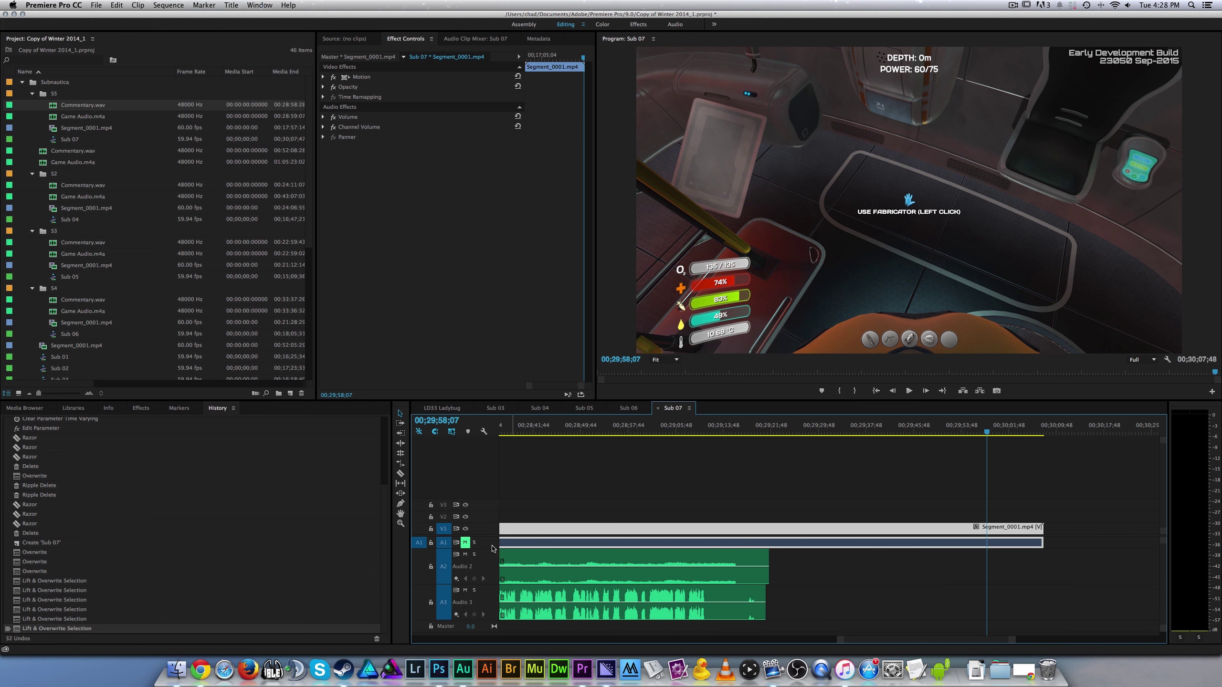
left_click(467, 543)
left_click(466, 542)
double_click(493, 547)
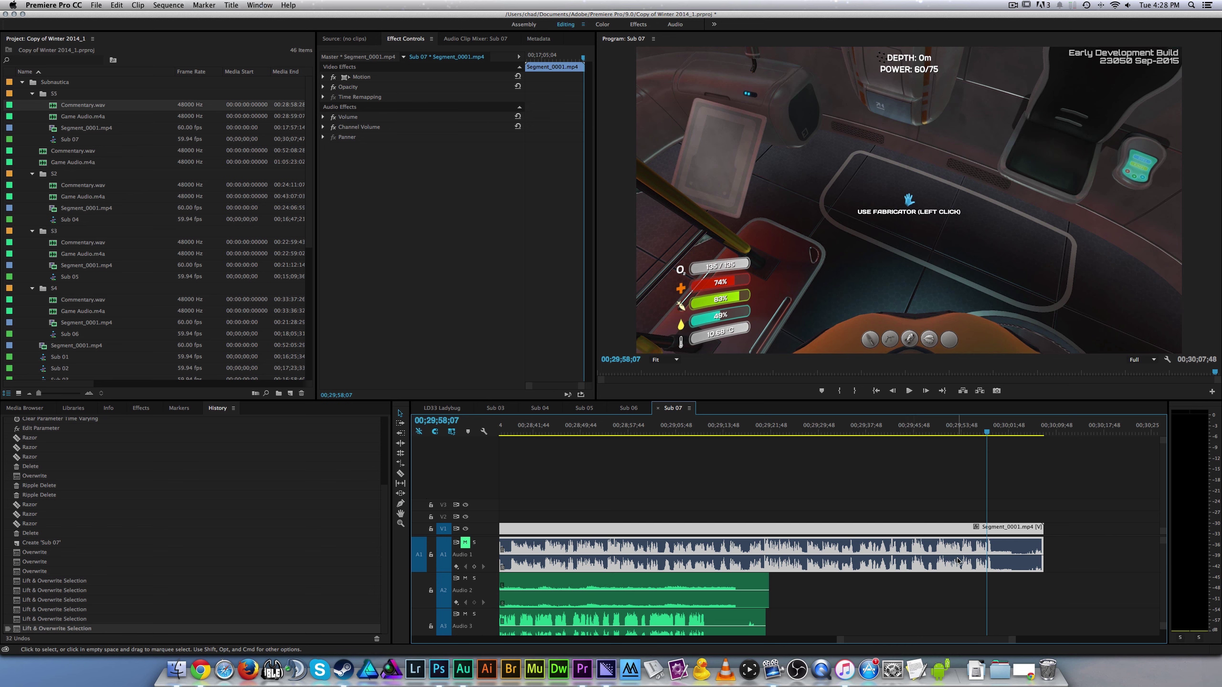
left_click_drag(1013, 644, 964, 640)
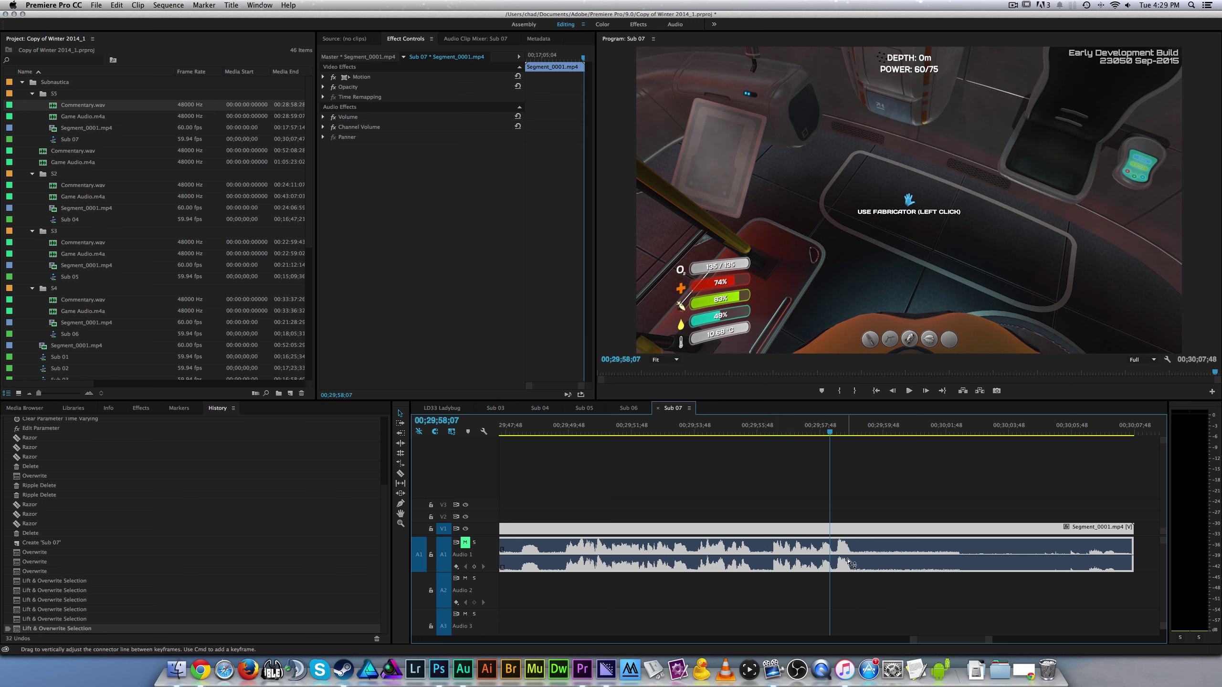
- Put the playhead at 00;29;58;49 and lengthen the end of Commentary.wav on Audio 3
left_click(841, 432)
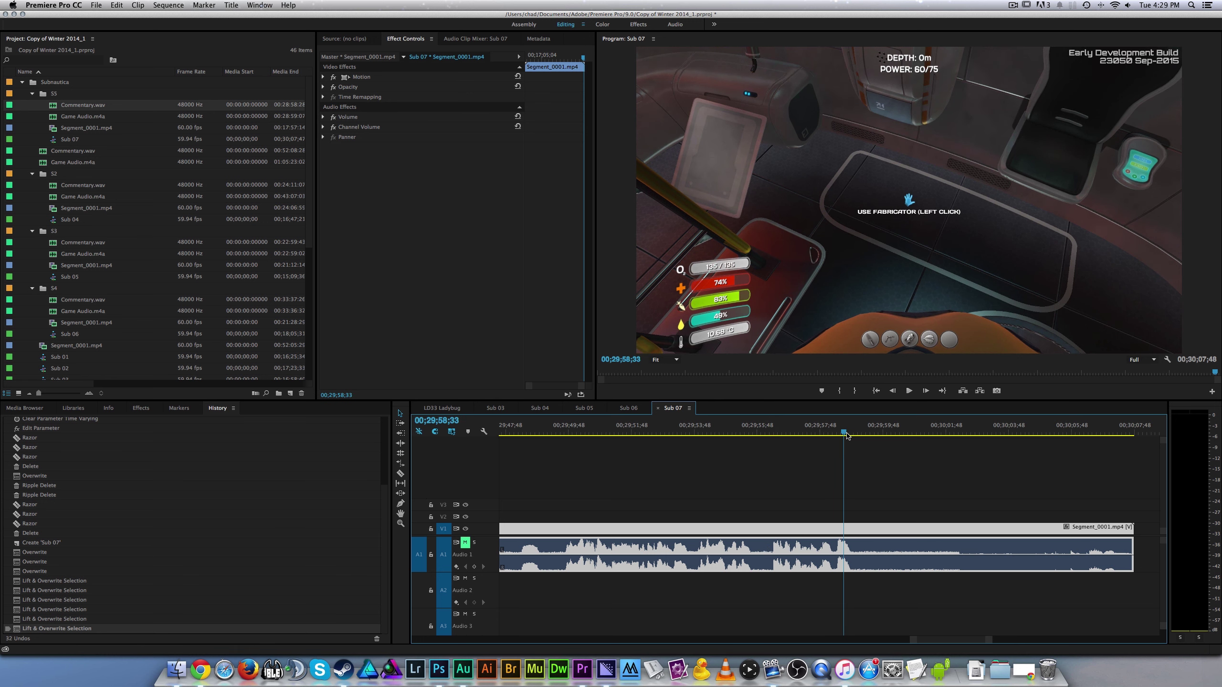
left_click_drag(844, 431, 853, 442)
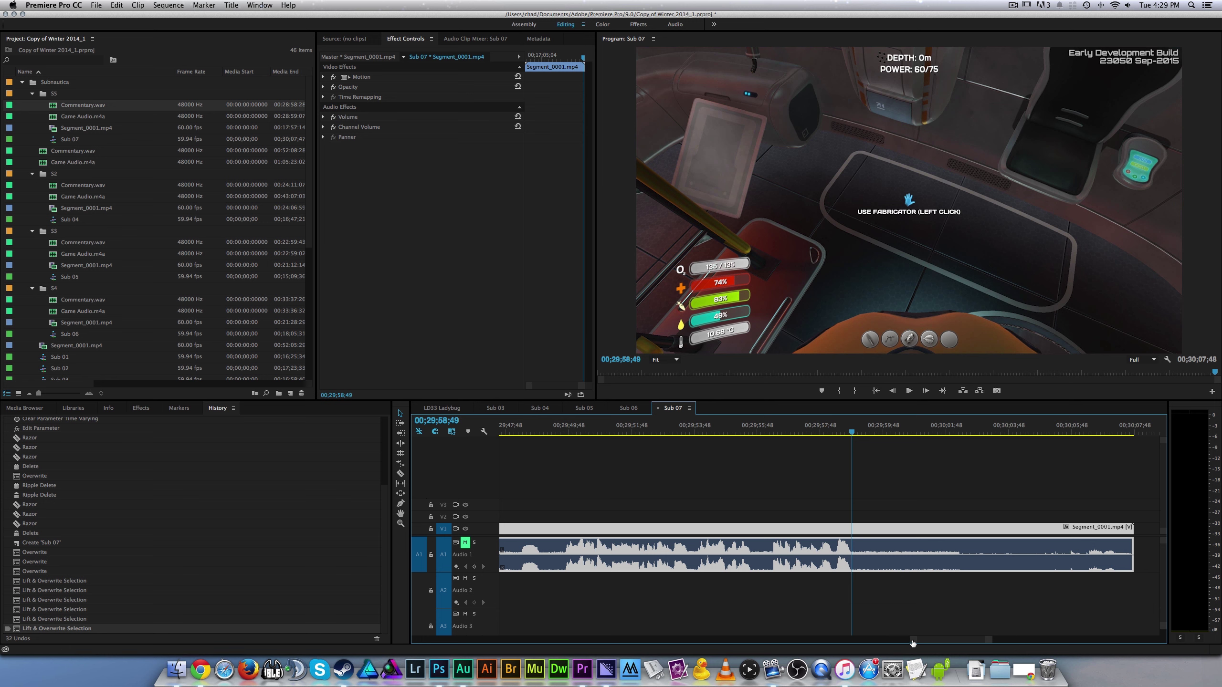
key("minus")
key("minus")
key("minus")
left_click_drag(749, 621, 848, 620)
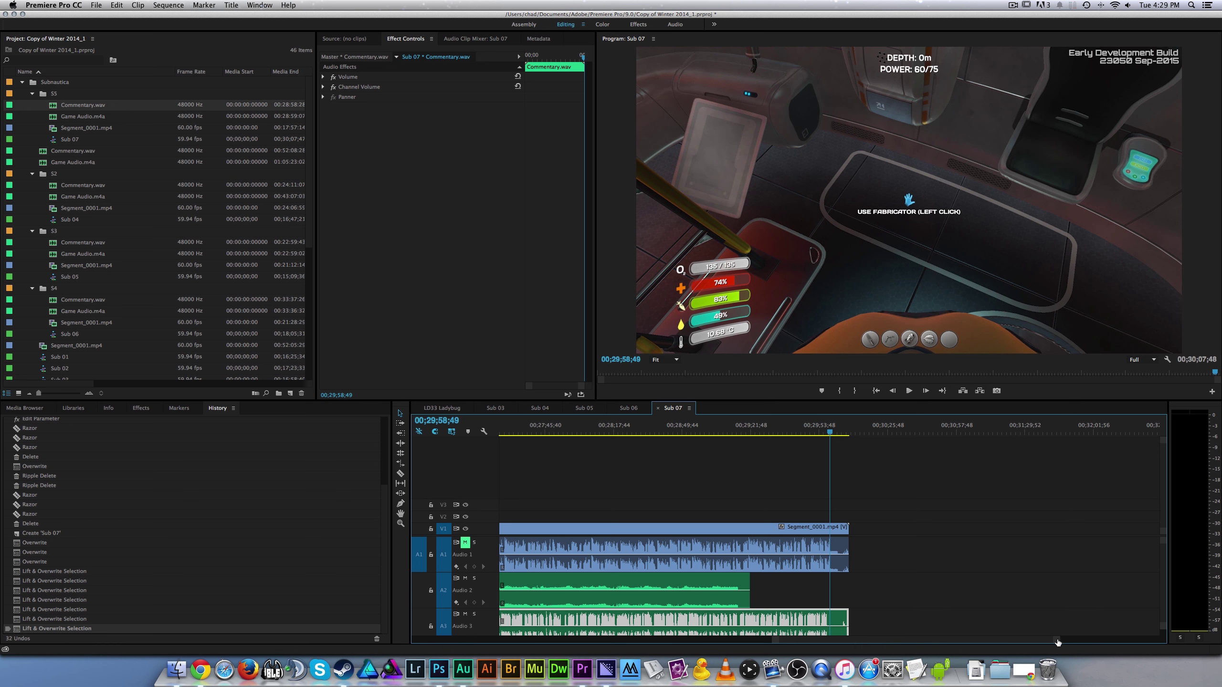
key("equal")
key("equal")
key("equal")
key("equal")
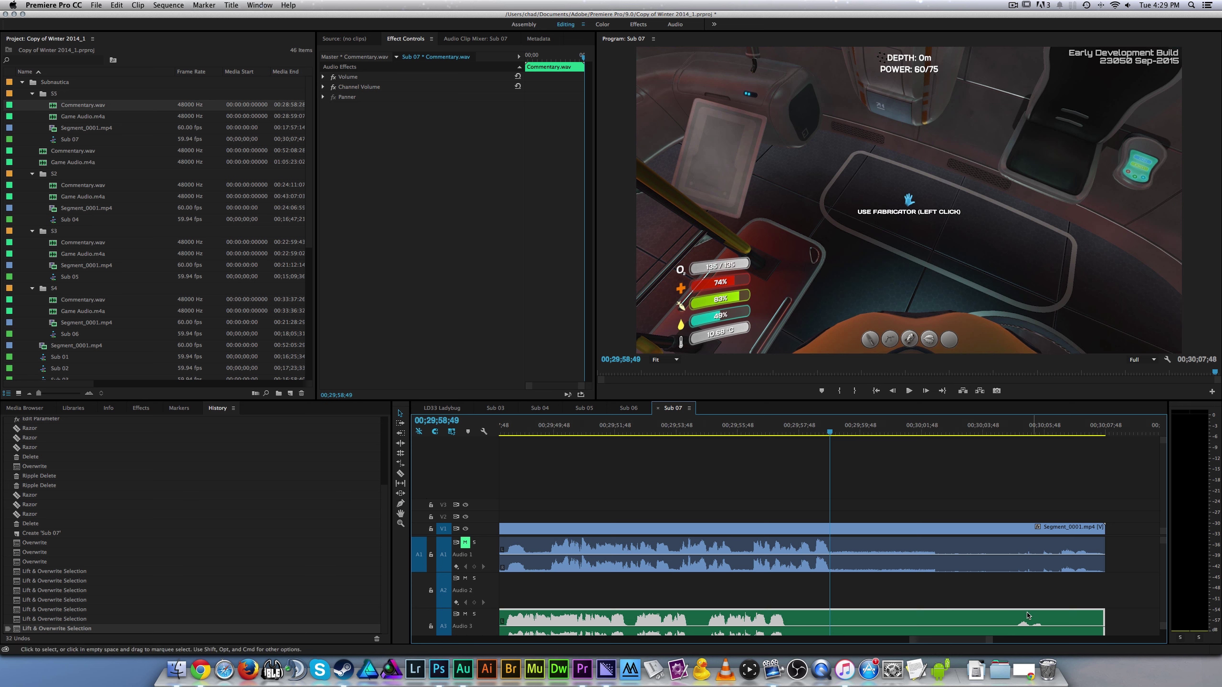
left_click_drag(1075, 429, 816, 474)
- Shift Commentary.wav about 1;27 later and nudge it into sync with the video
left_click_drag(770, 625, 817, 625)
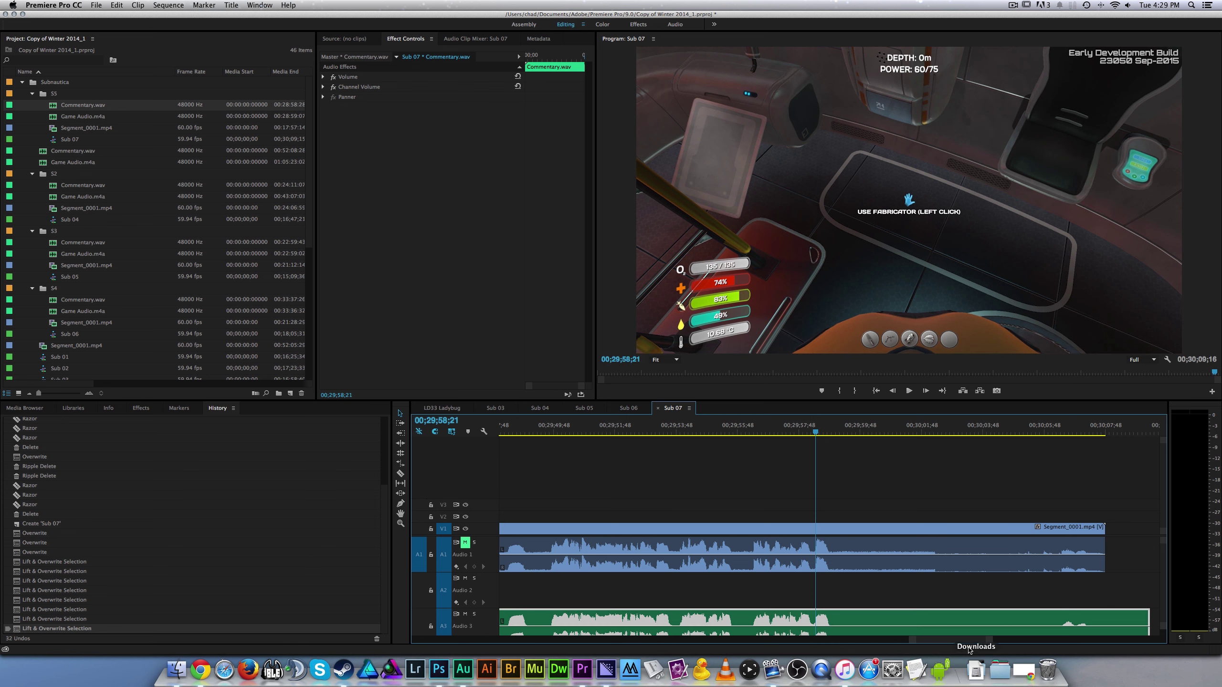
left_click_drag(990, 640, 935, 631)
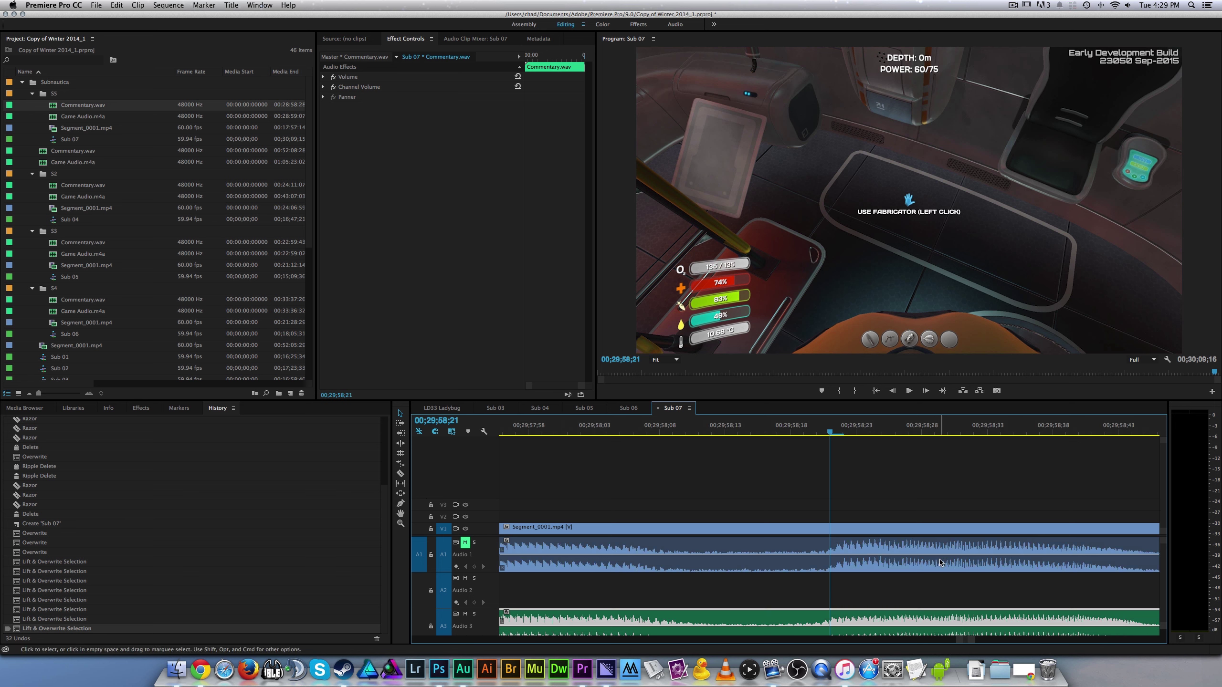
key("h")
left_click_drag(964, 478, 813, 477)
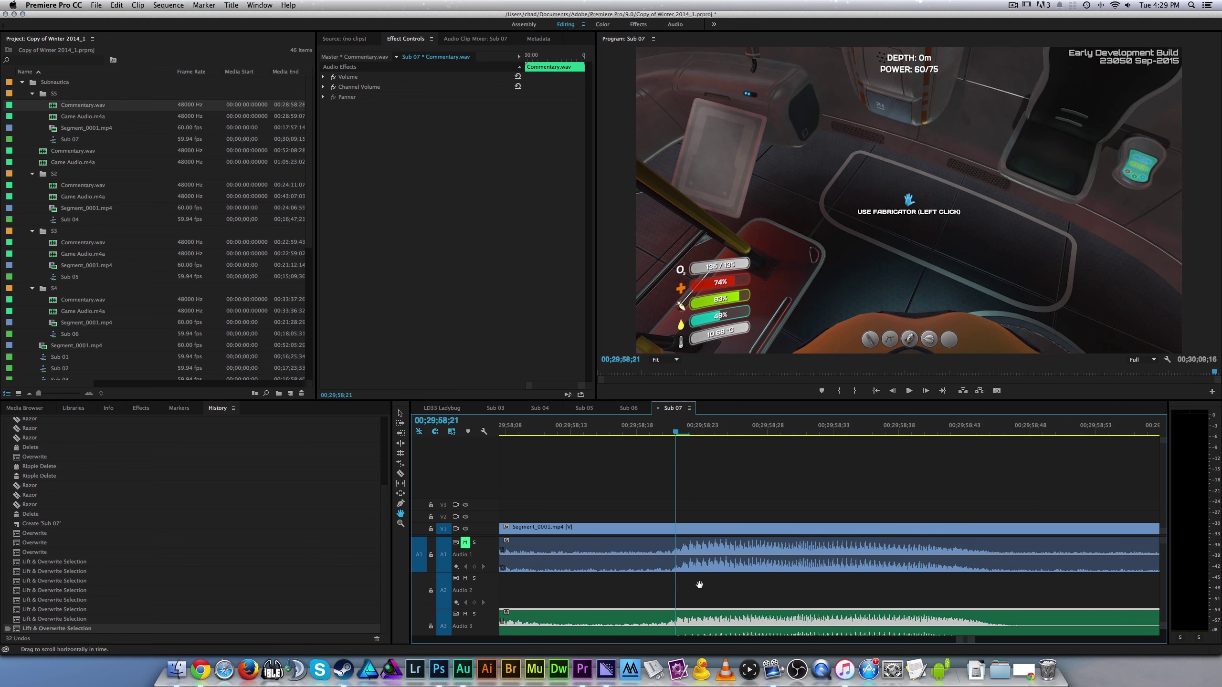
key("v")
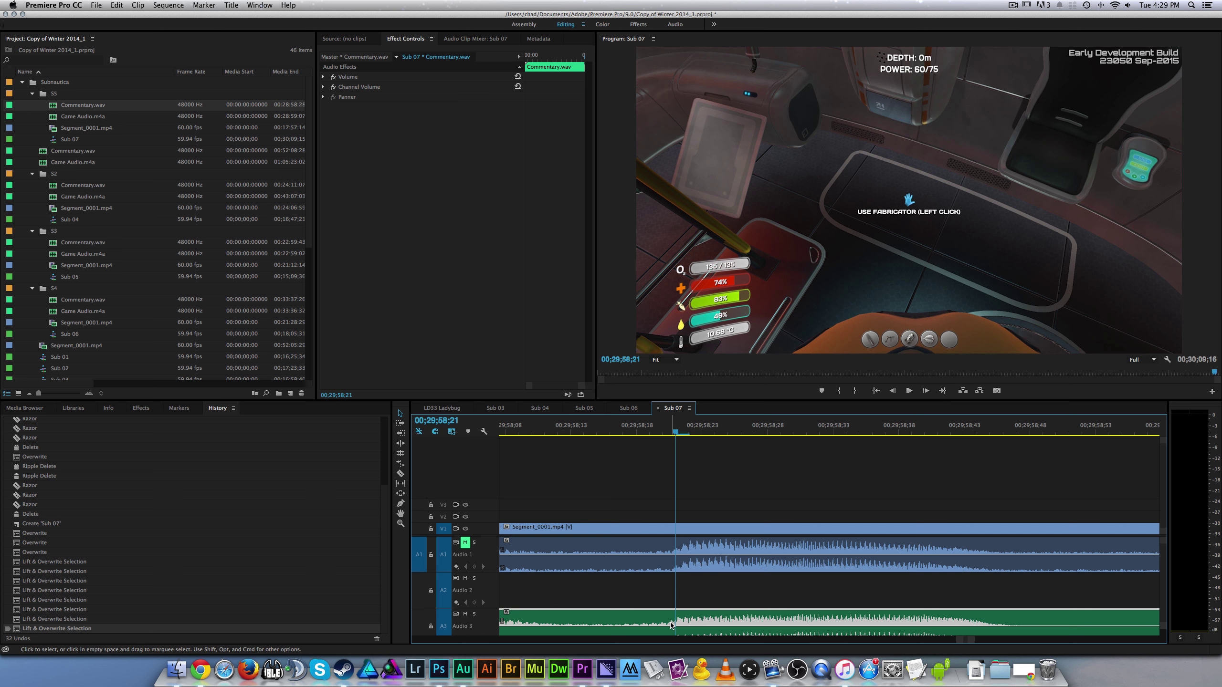
left_click_drag(672, 624, 667, 627)
left_click(672, 627)
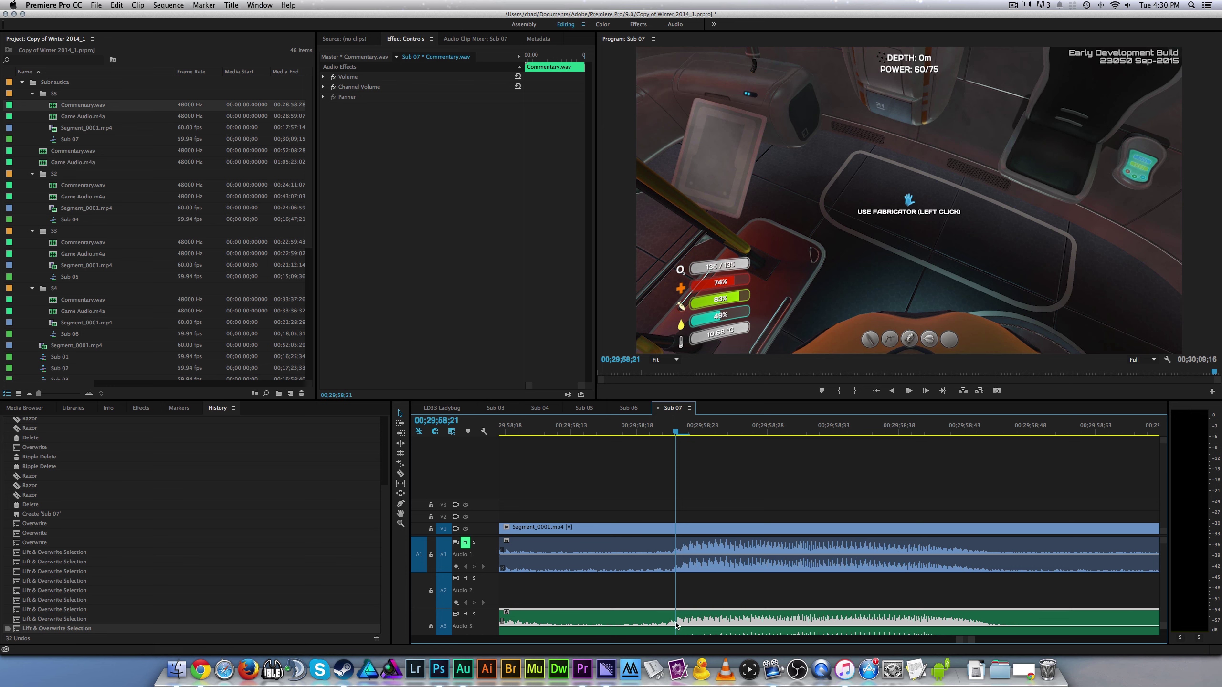
mouse_move(669, 627)
left_mouse_down()
mouse_move(685, 624)
mouse_move(671, 627)
left_mouse_up()
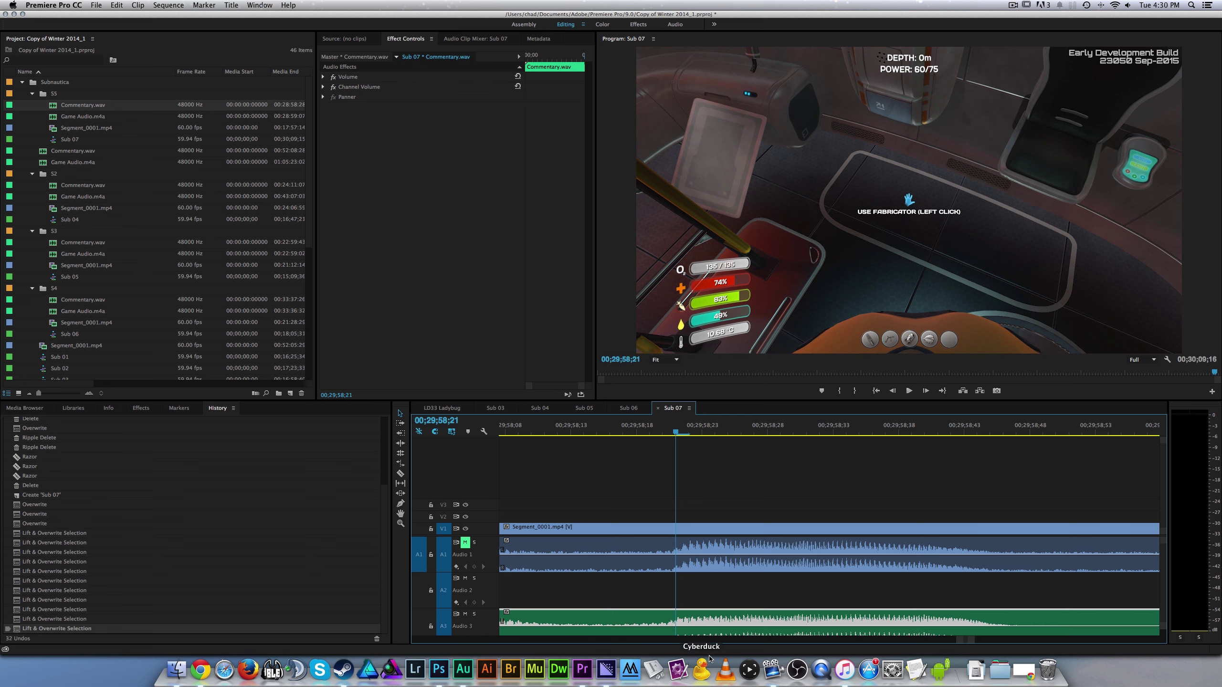
left_click_drag(973, 642, 1018, 642)
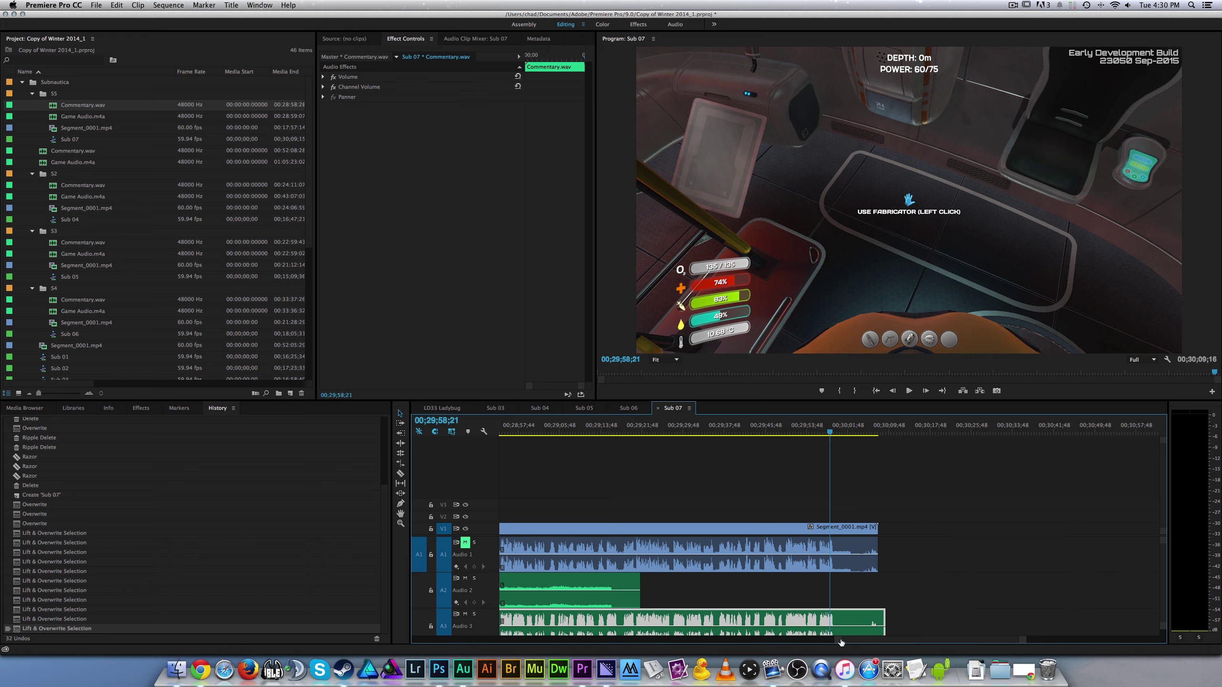
- Align Game Audio.m4a's start with the commentary and locate the game's Pause menu frame
left_click_drag(838, 642, 440, 597)
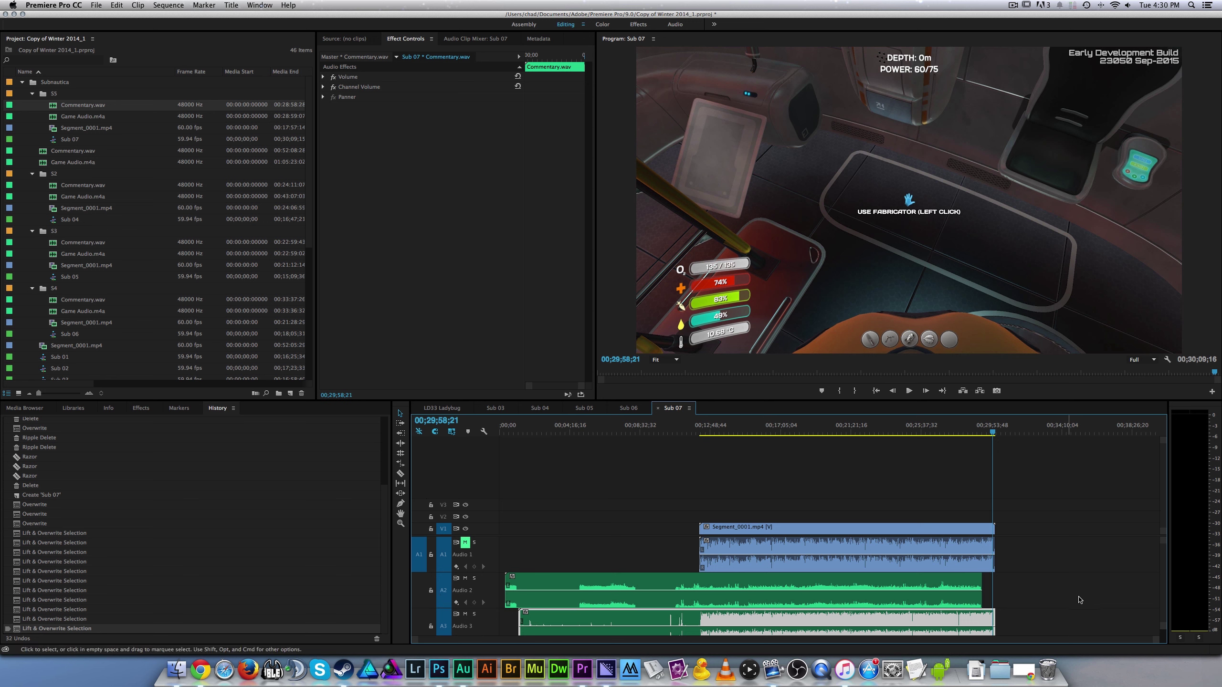
left_click_drag(931, 591, 945, 590)
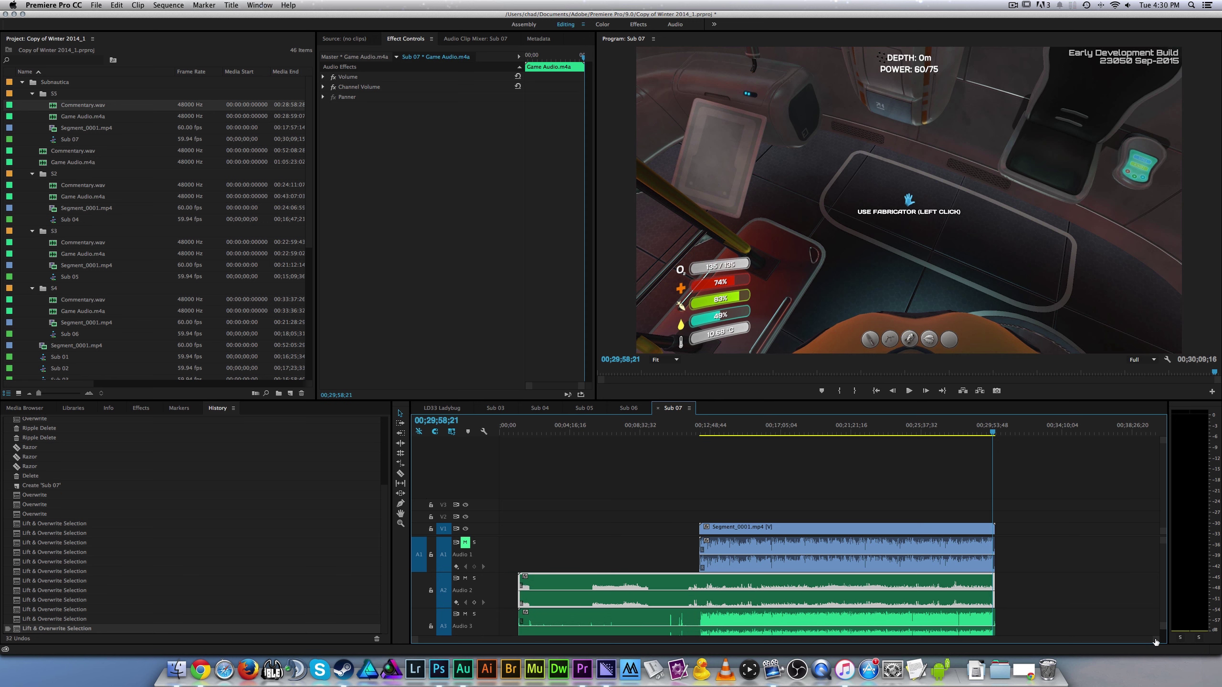
left_click_drag(1150, 640, 816, 605)
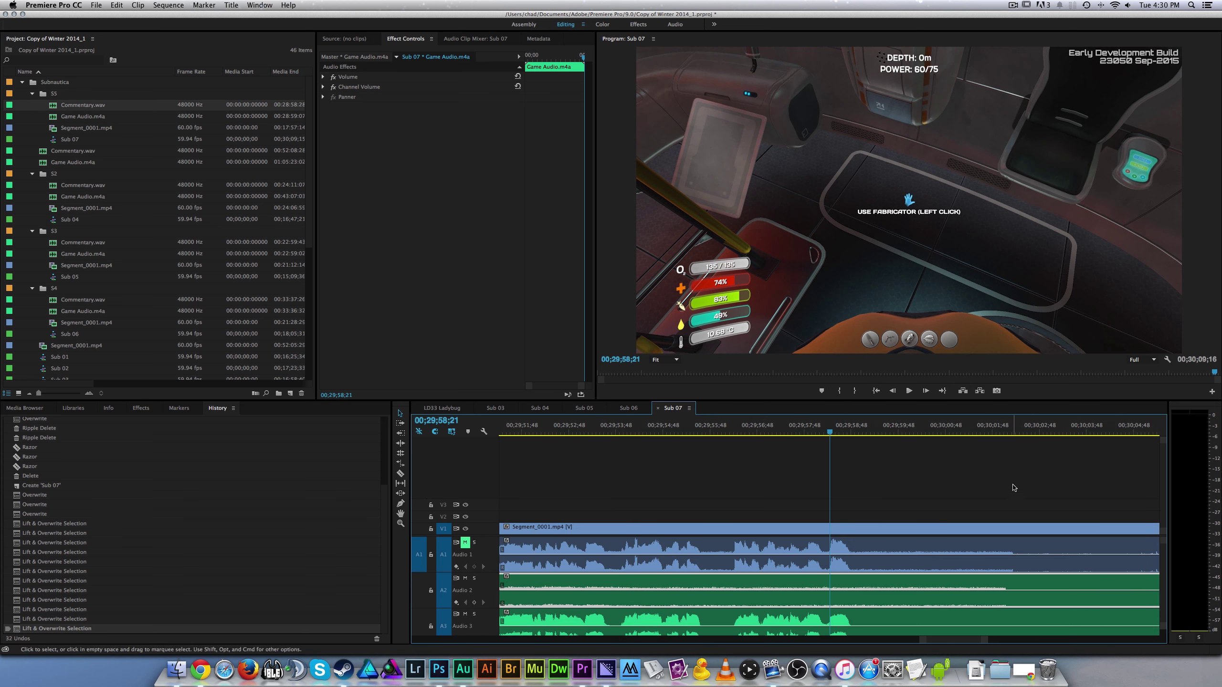
left_click(1009, 435)
left_click_drag(1010, 435, 1013, 437)
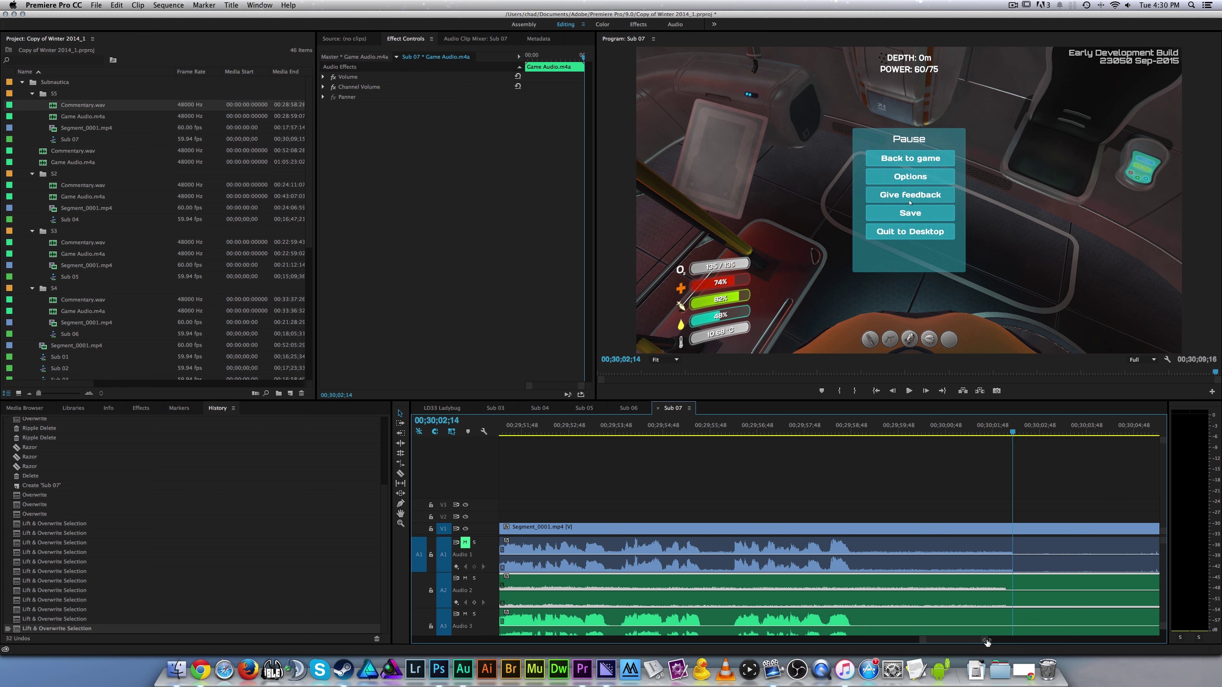
left_click_drag(986, 642, 956, 640)
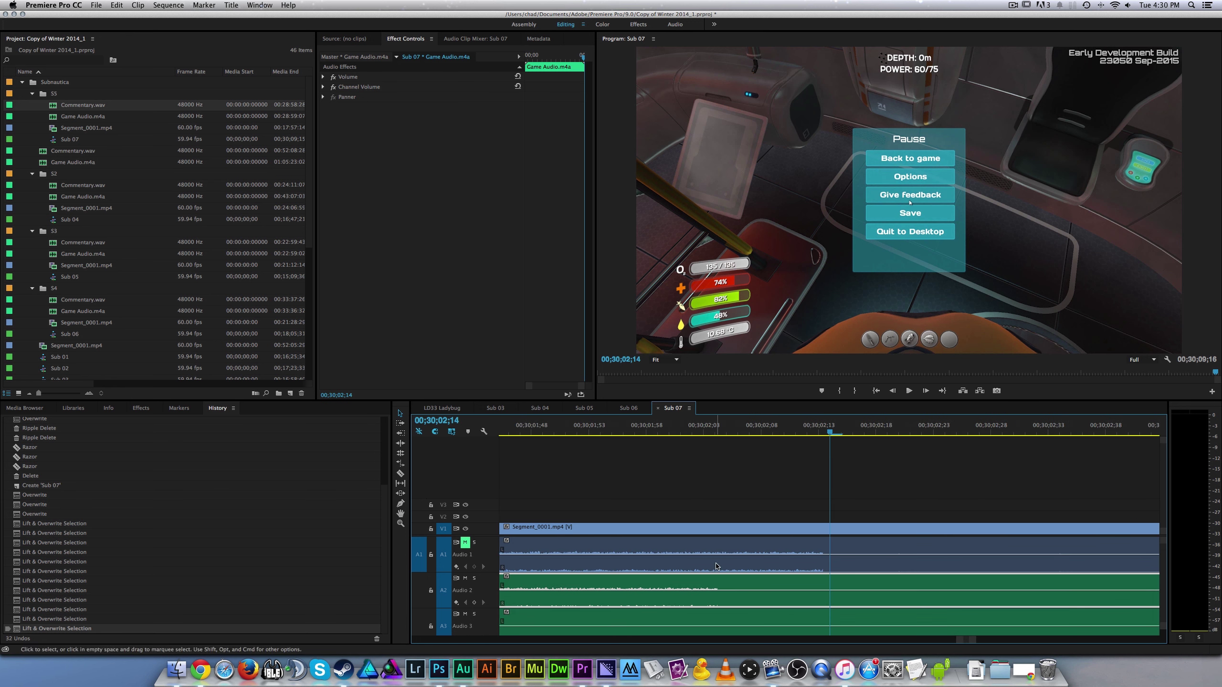
- Raise Game Audio.m4a's volume and shift it 10 frames later
left_click(722, 501)
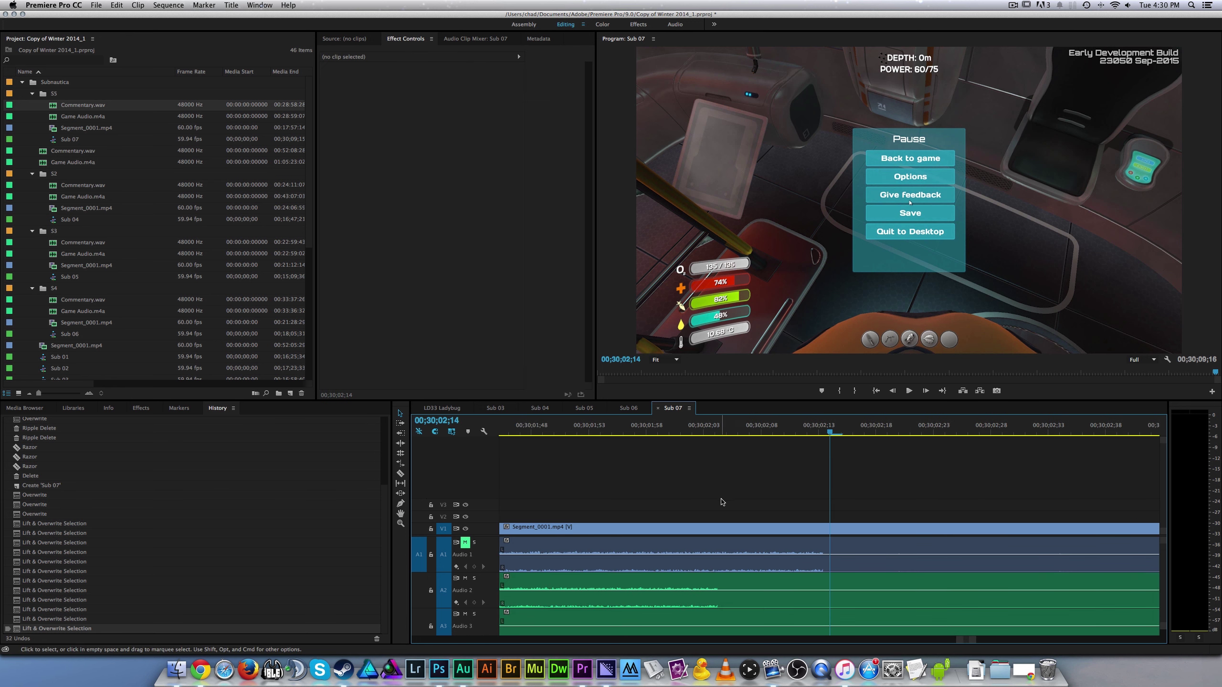
left_click(721, 608)
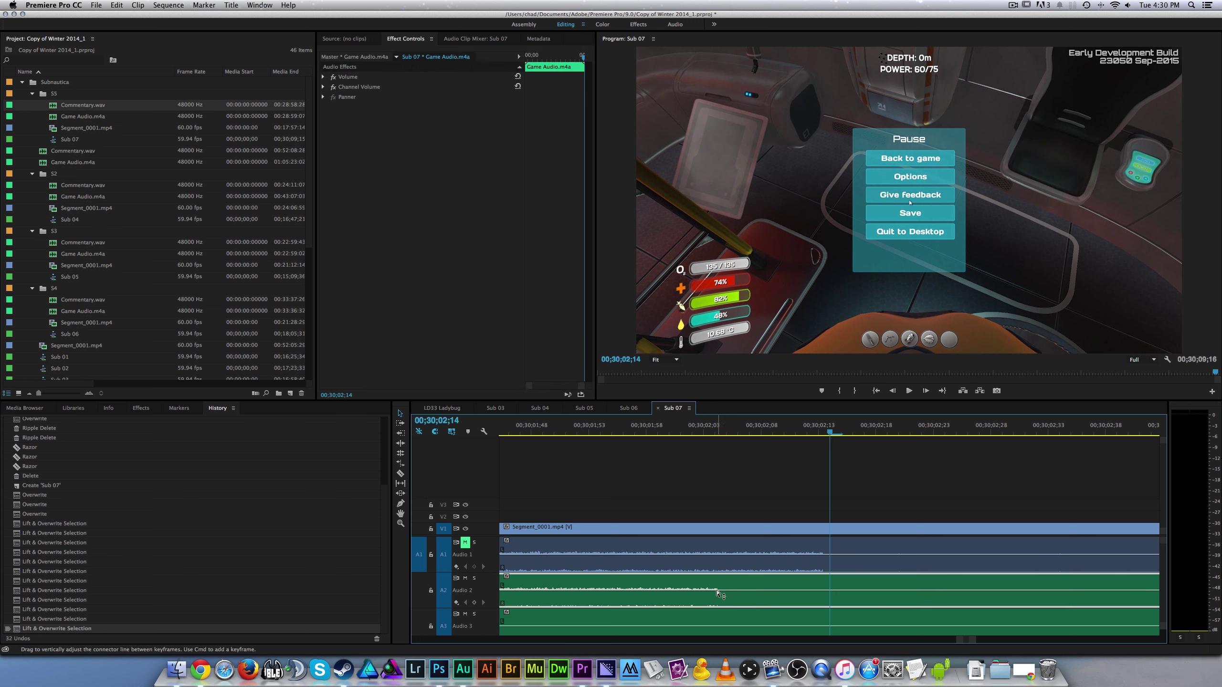
left_click_drag(718, 593, 717, 593)
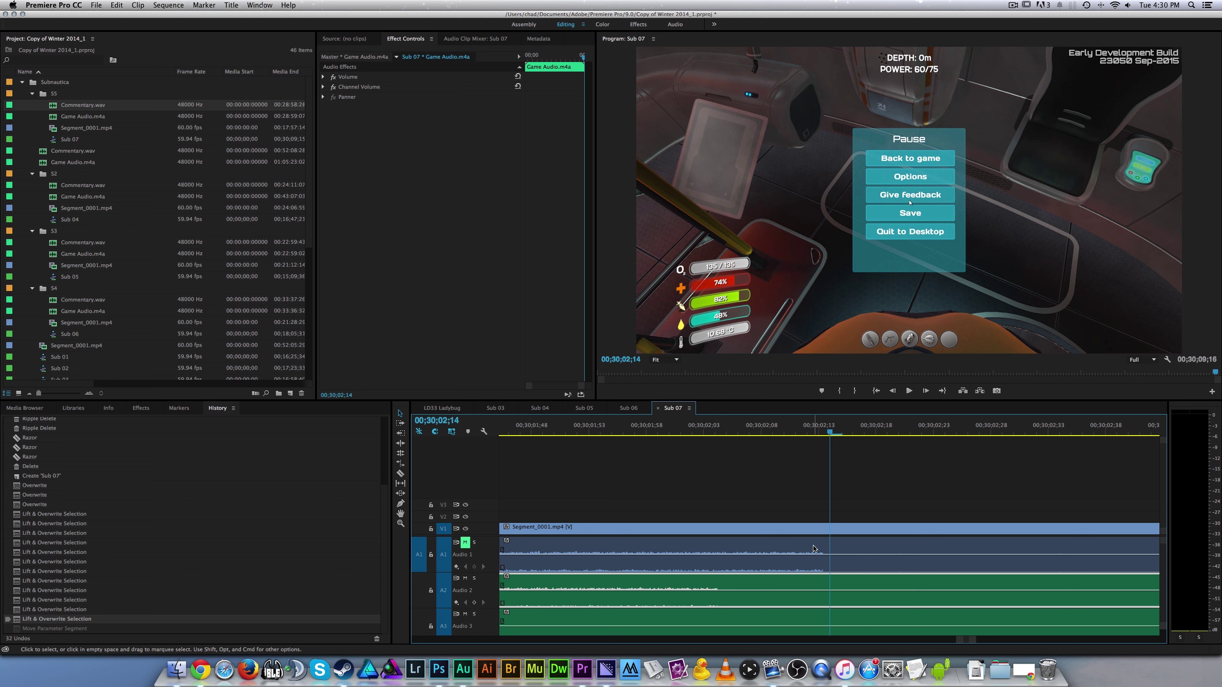
left_click(819, 432)
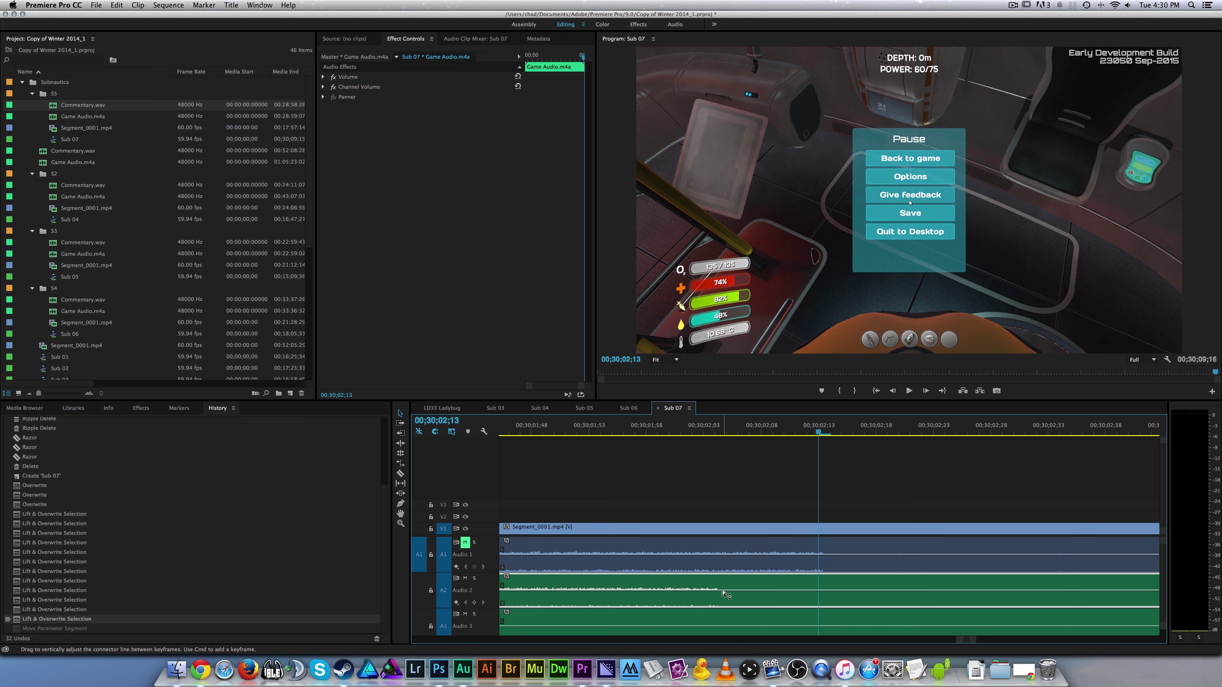
left_click_drag(709, 588, 821, 591)
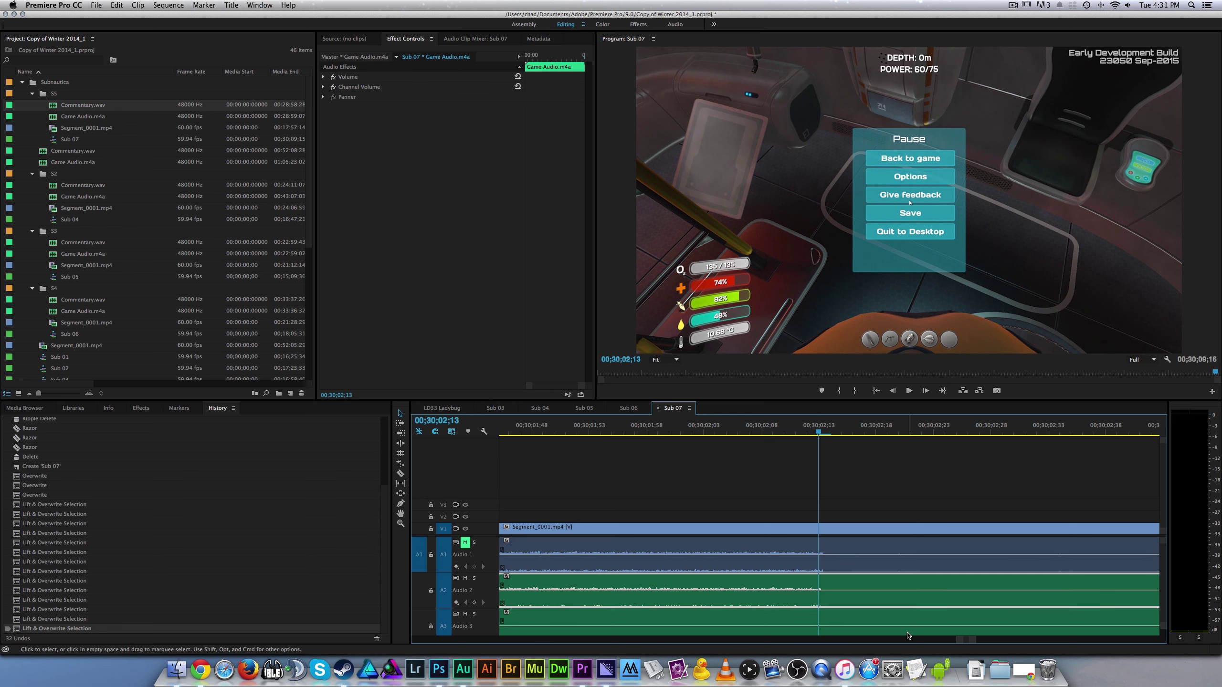
left_click_drag(959, 641, 741, 602)
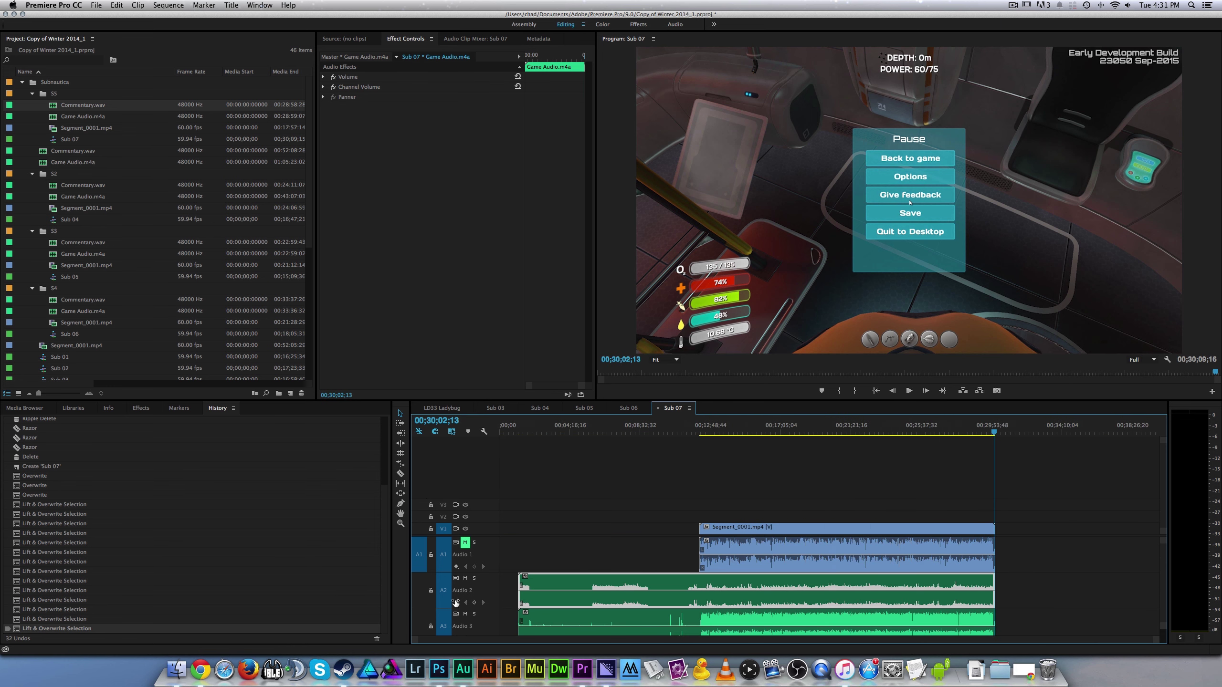
- Zoom in and play back from where Segment_0001.mp4 begins
left_click(696, 432)
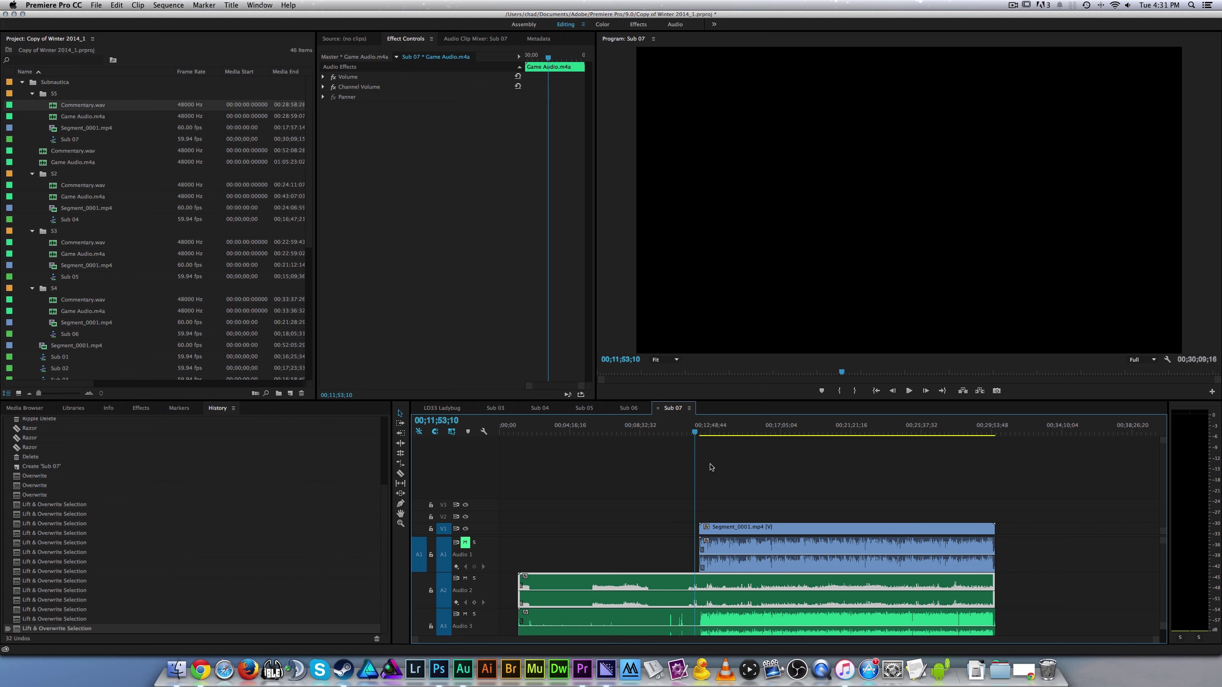
left_click_drag(1152, 641, 1010, 554)
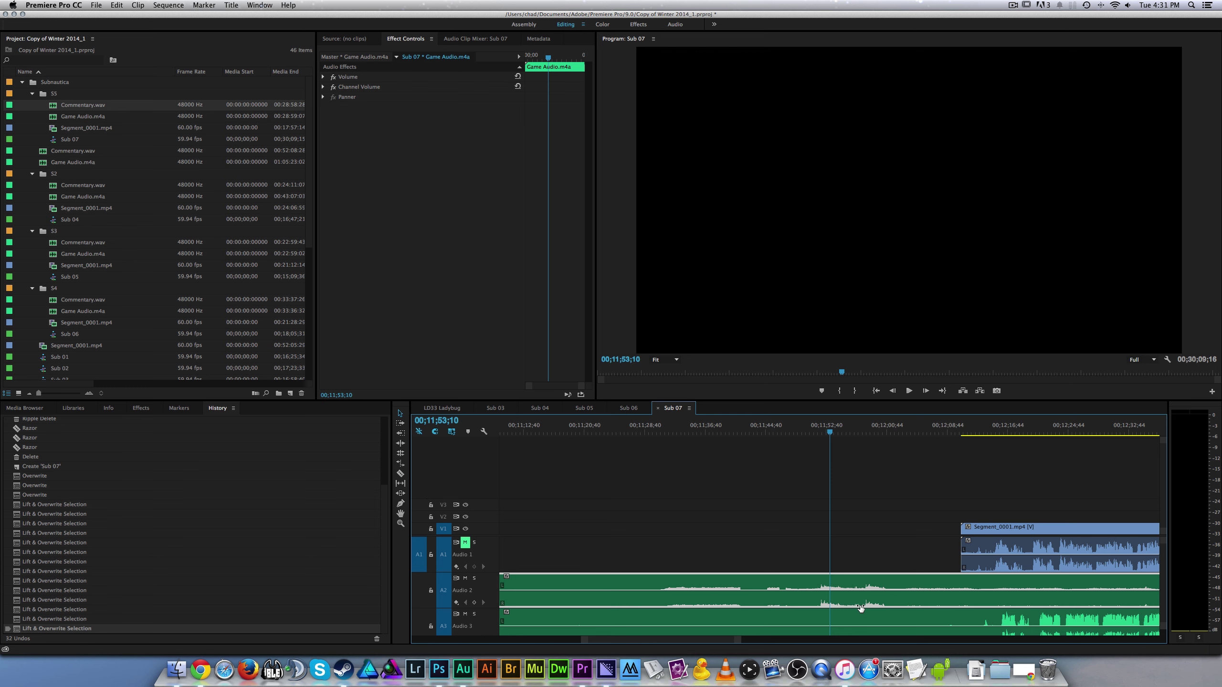
left_click(1024, 431)
key("space")
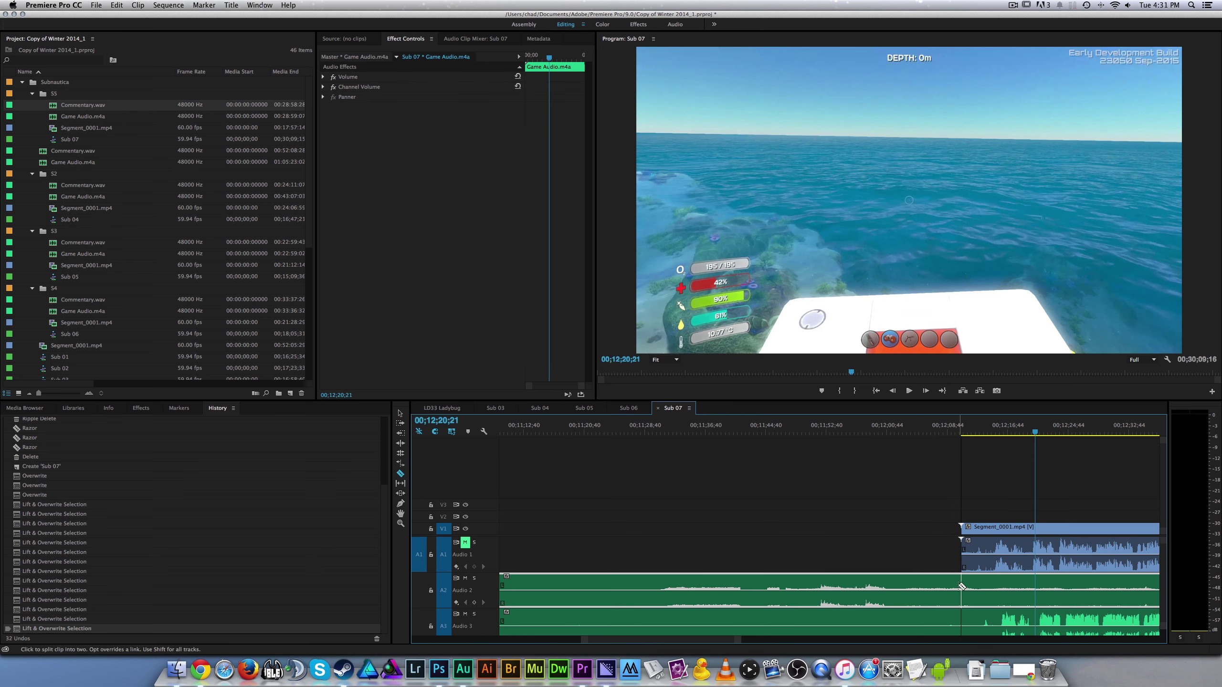
- Razor Audio 2 and Audio 3 at the video start and delete the earlier audio
left_click(959, 590)
left_click(960, 621)
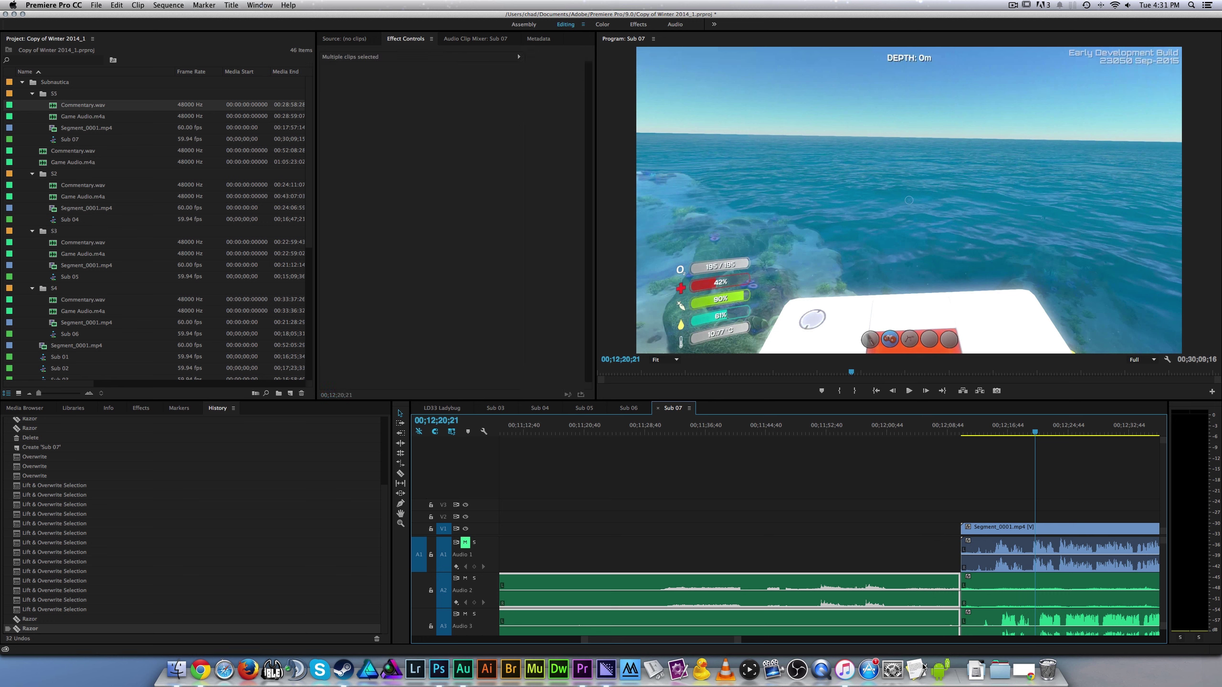
key("Delete")
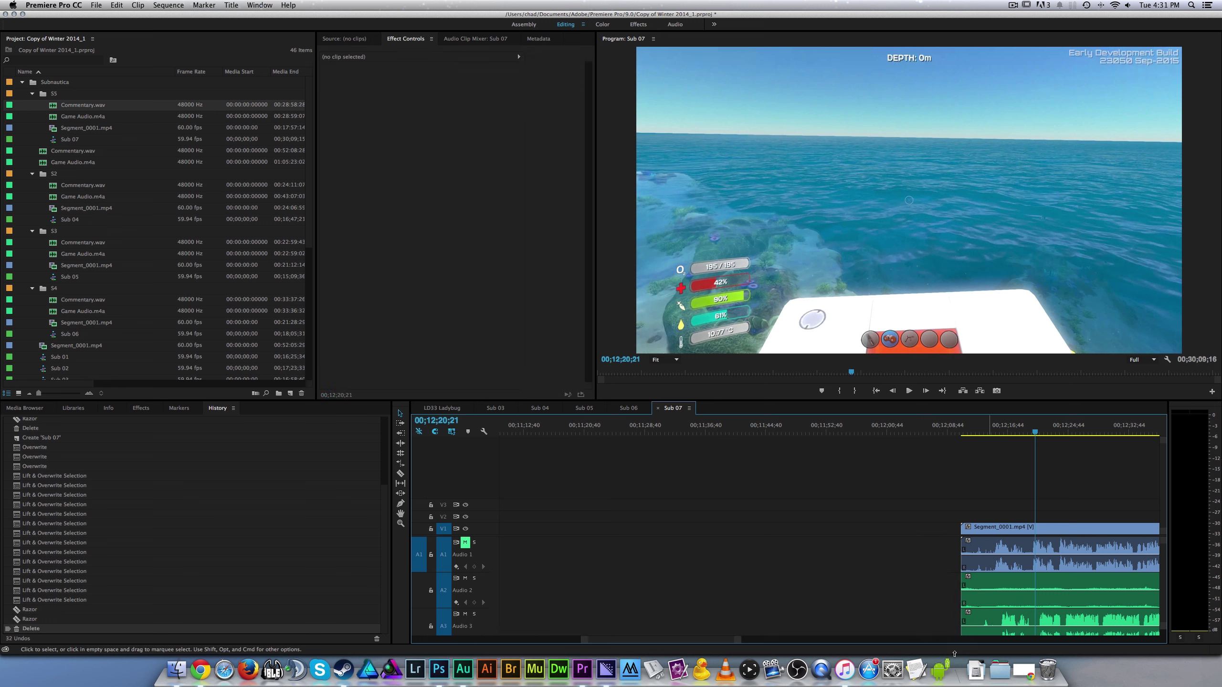
left_click_drag(740, 642, 712, 642)
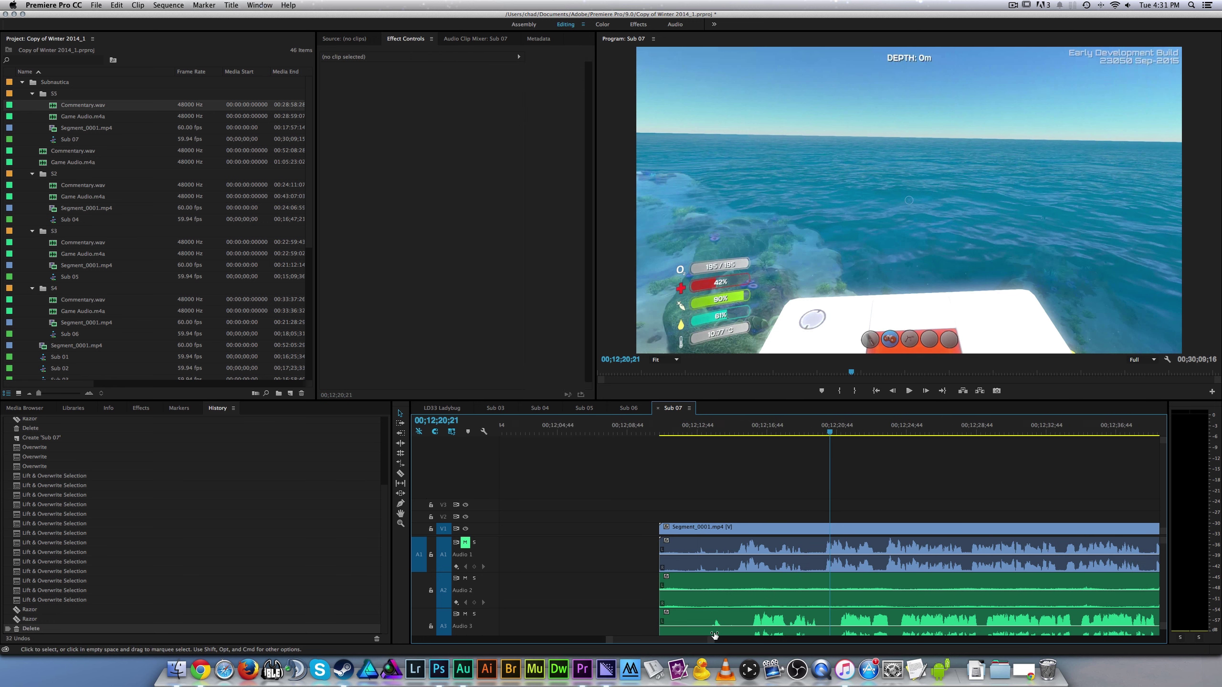
left_click(714, 620)
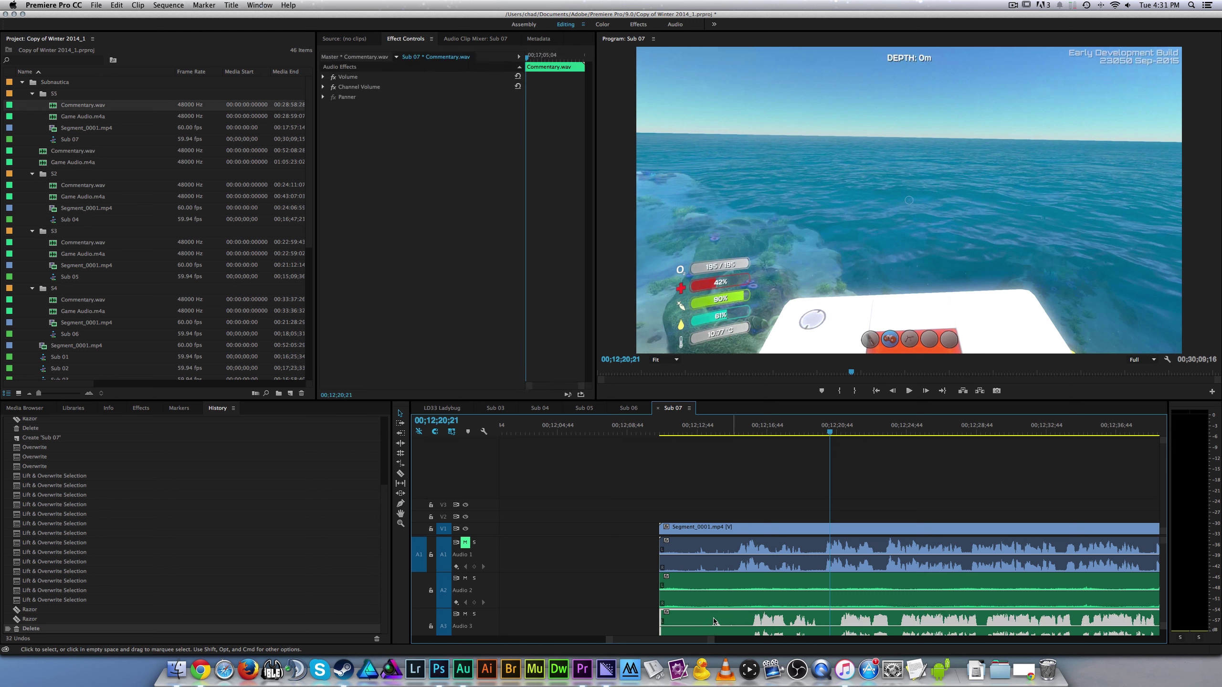
- Rate-stretch Commentary.wav's start slightly left and scrub back a few seconds to check sync
left_click(401, 463)
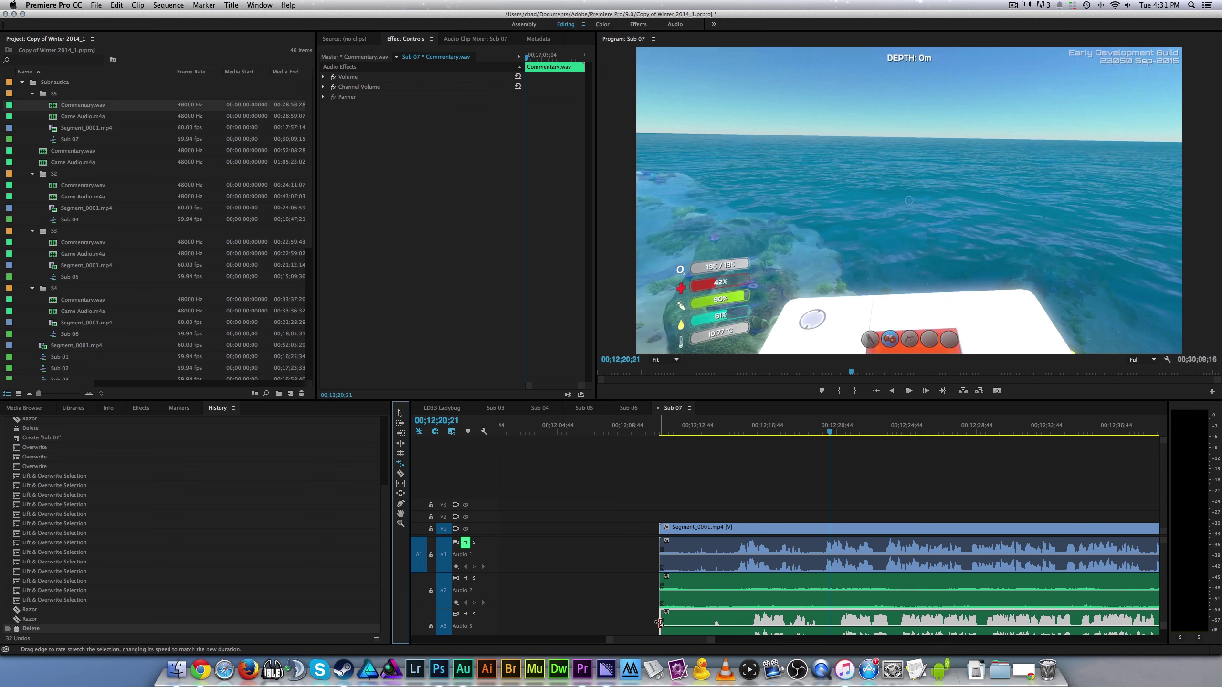
left_click_drag(662, 622, 647, 623)
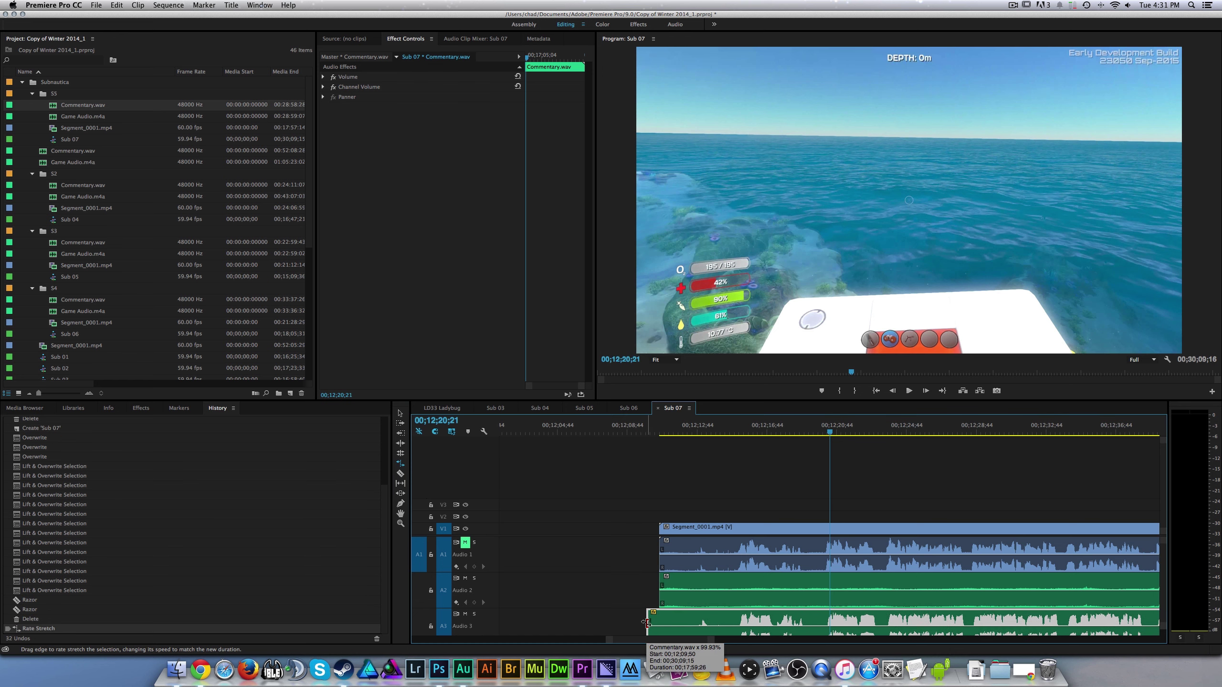
left_click_drag(797, 427, 737, 449)
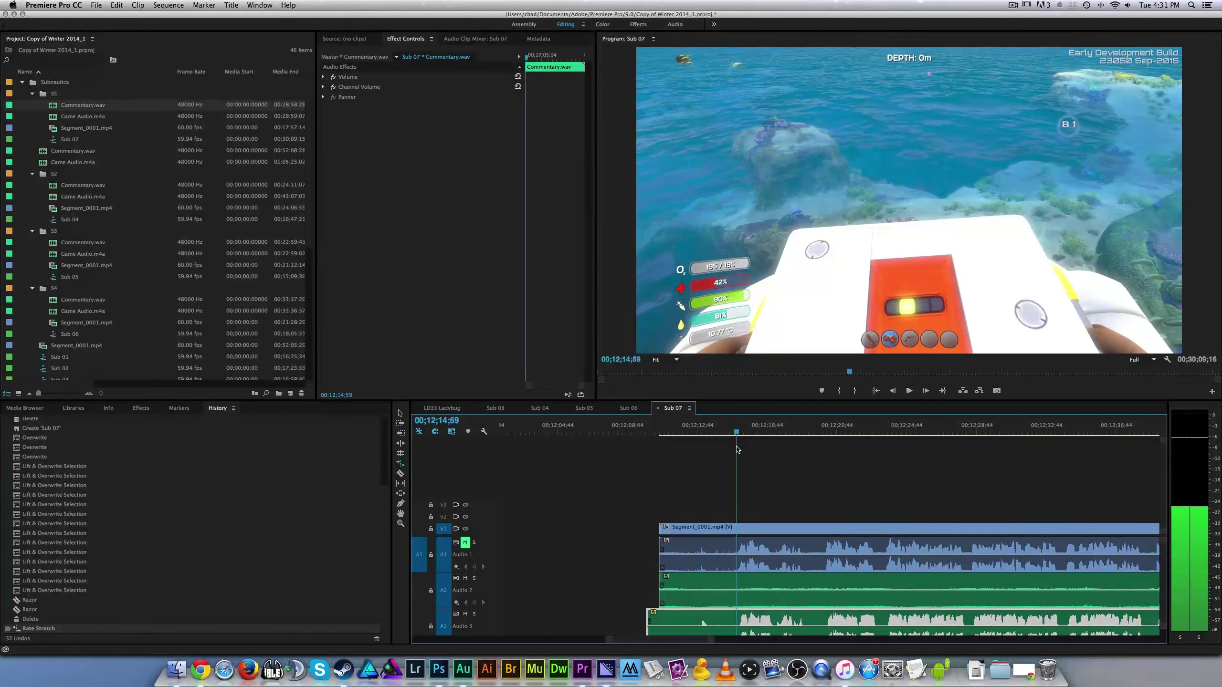
left_click(643, 625)
left_click_drag(712, 639, 689, 641)
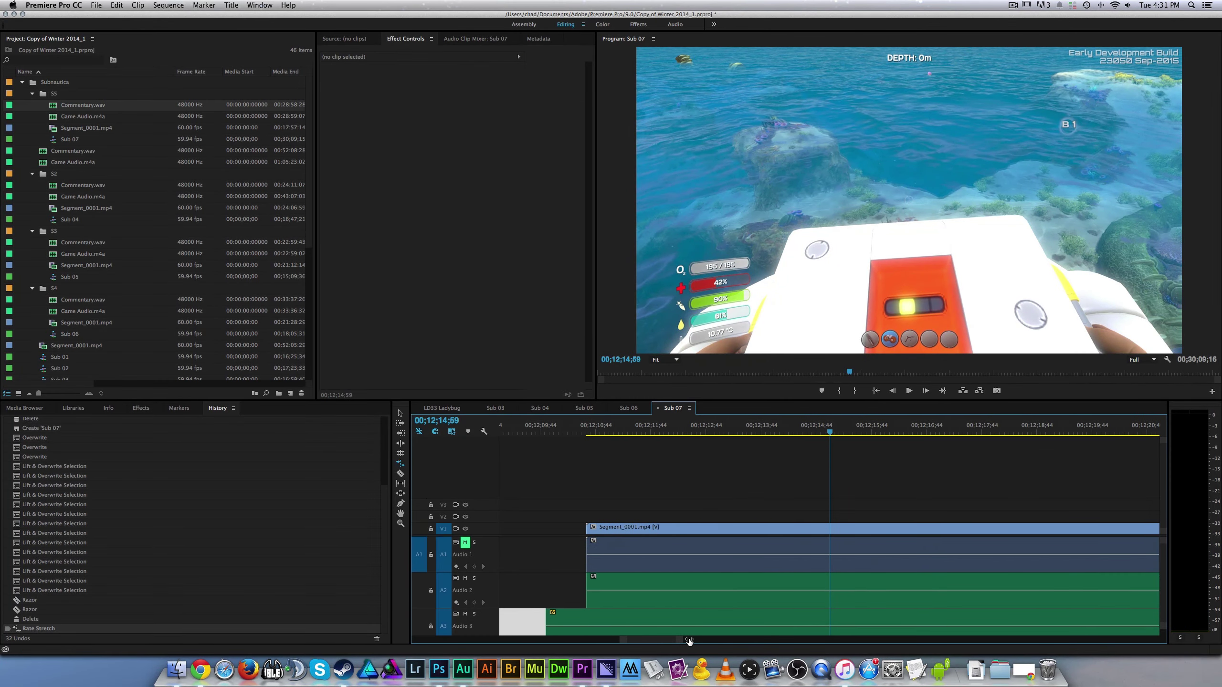
- Stretch Commentary.wav's start a little further left, reaching 99.91% speed
left_click(571, 624)
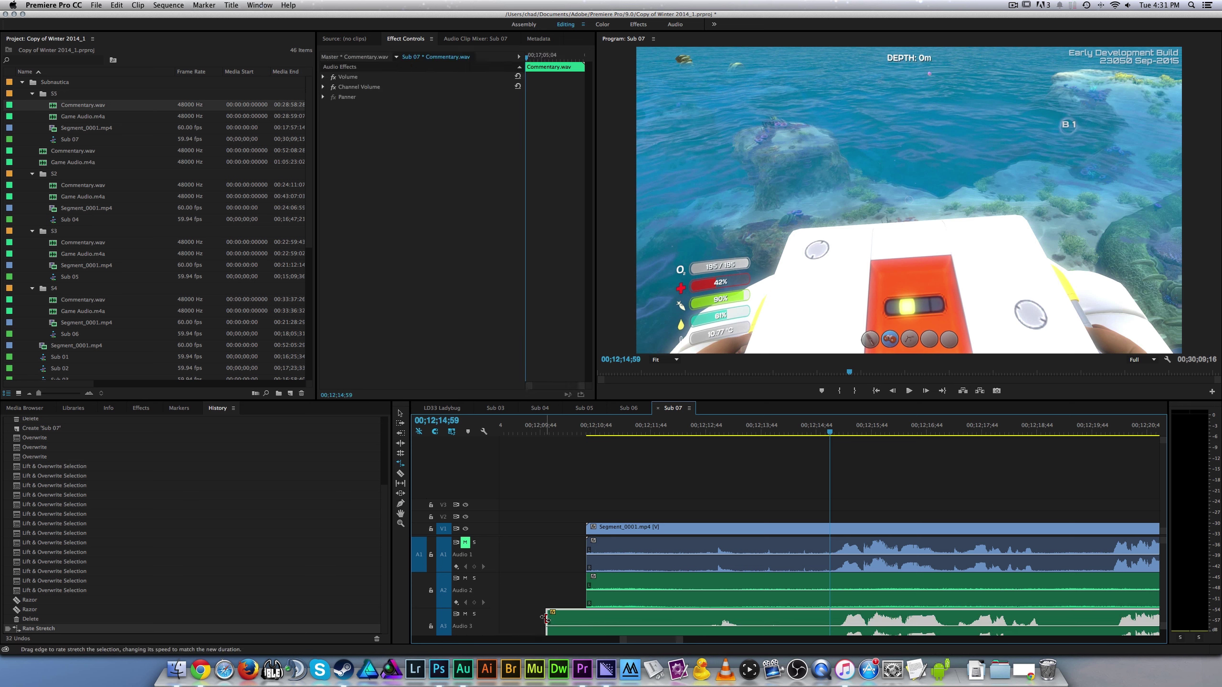
left_click(536, 618)
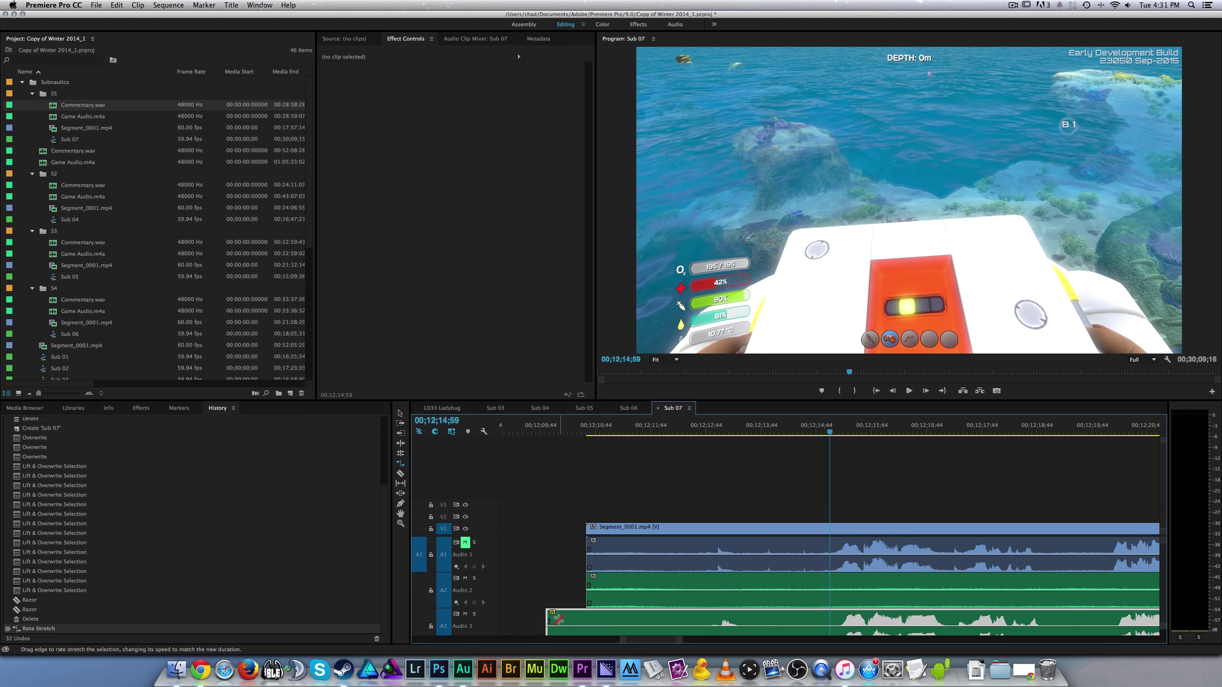
left_click(558, 619)
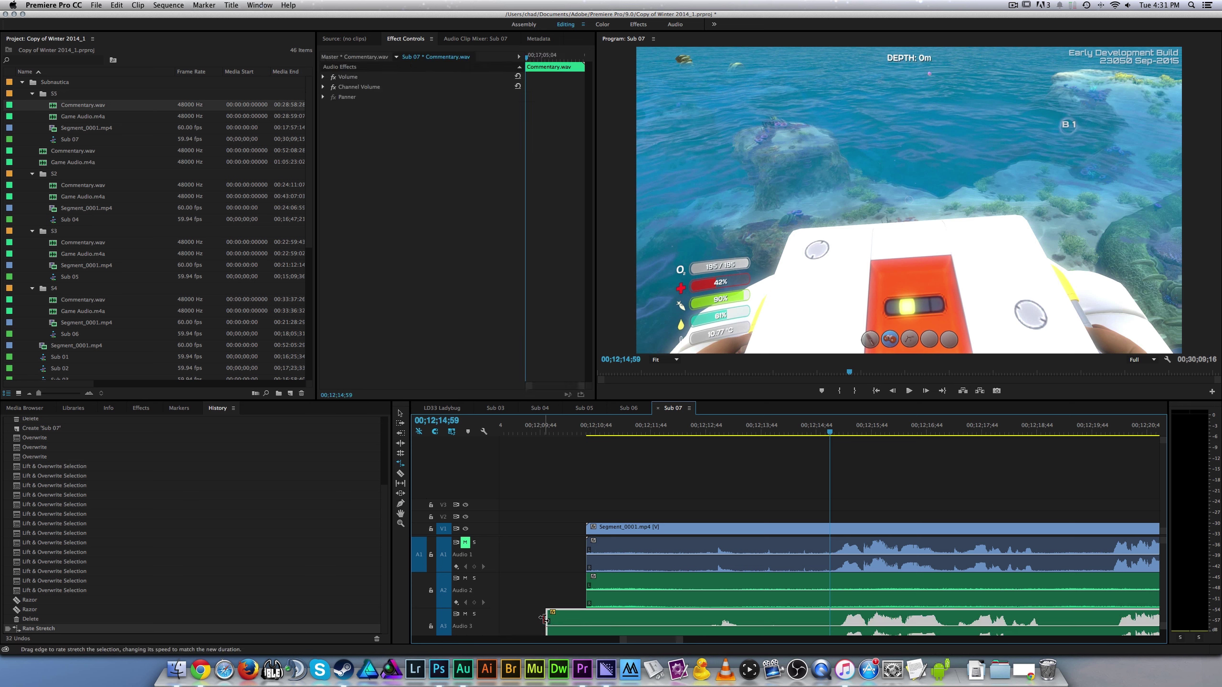
left_click(520, 620)
left_click(553, 620)
left_click_drag(547, 619, 538, 619)
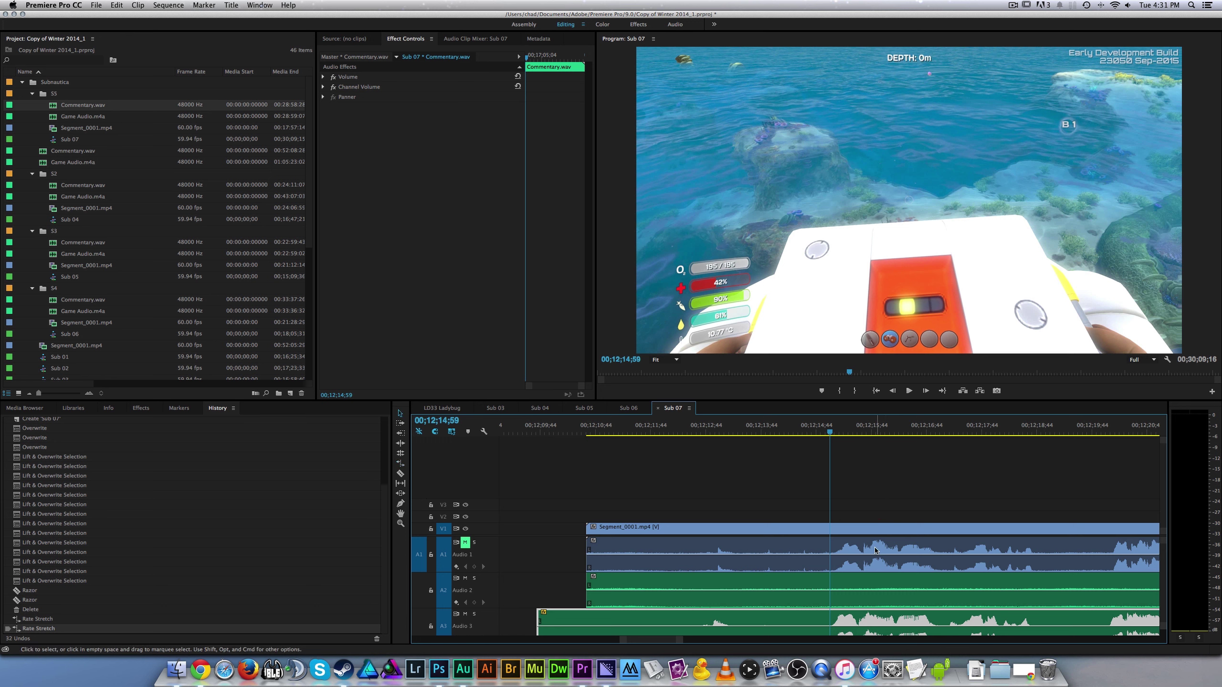
scroll(911, 628, "down", 1)
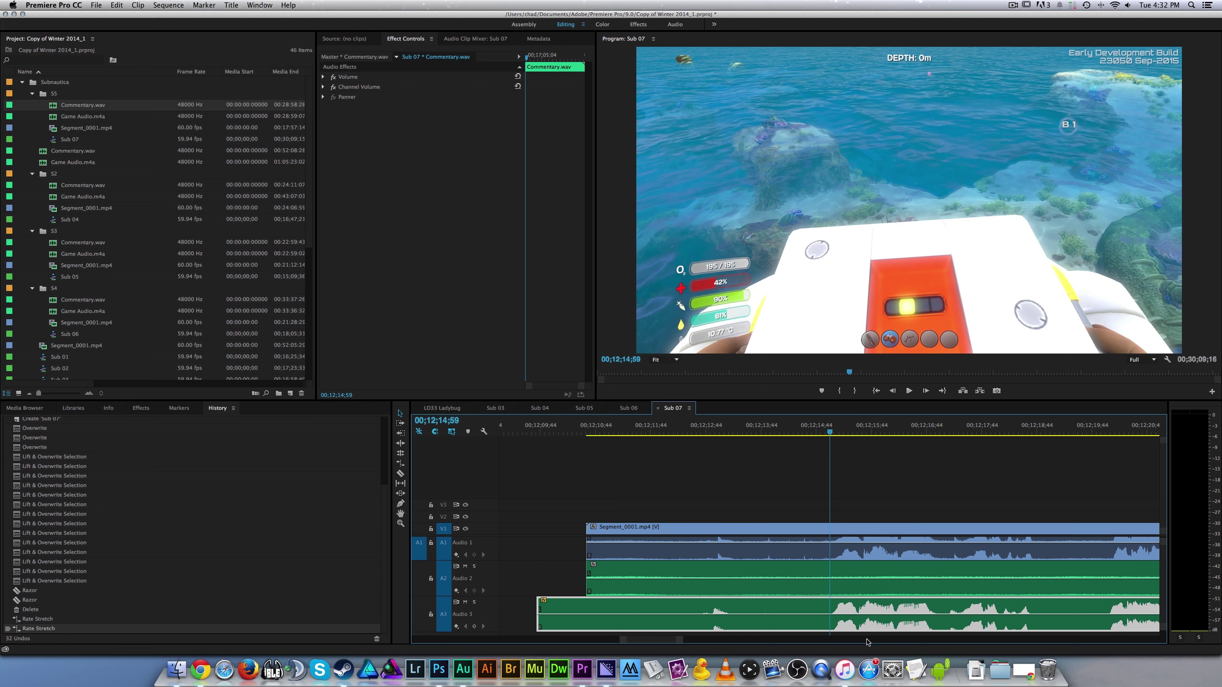
left_click(683, 640)
left_click(683, 641)
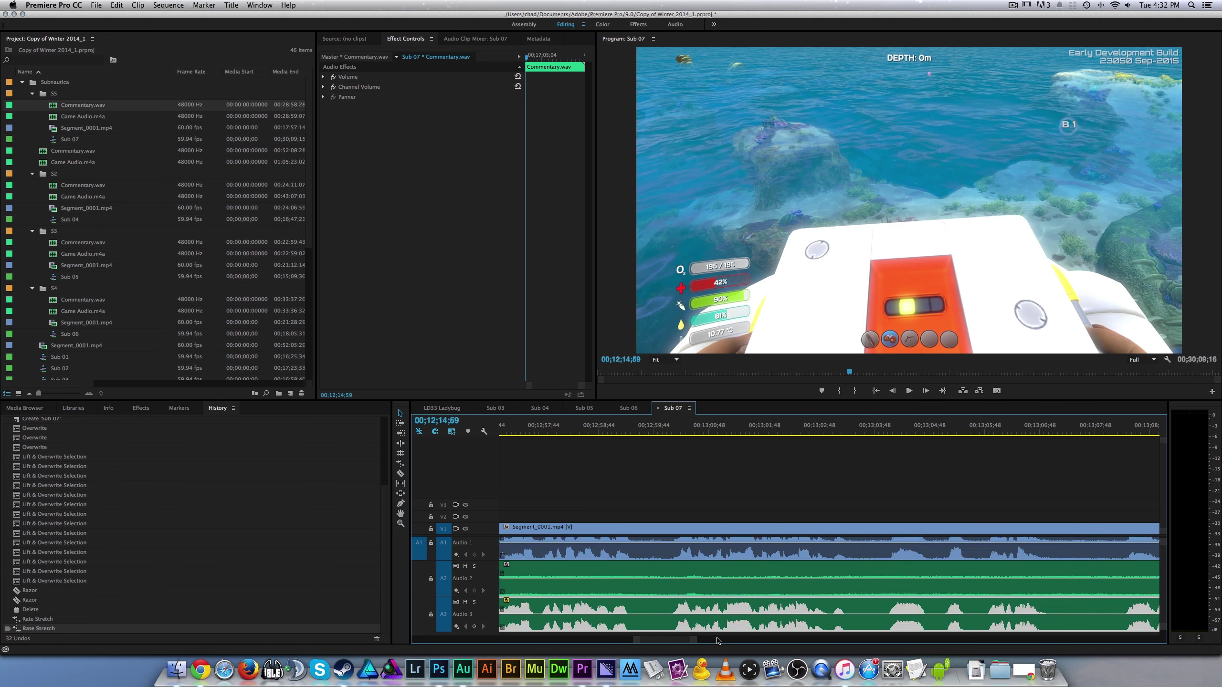
left_click(680, 641)
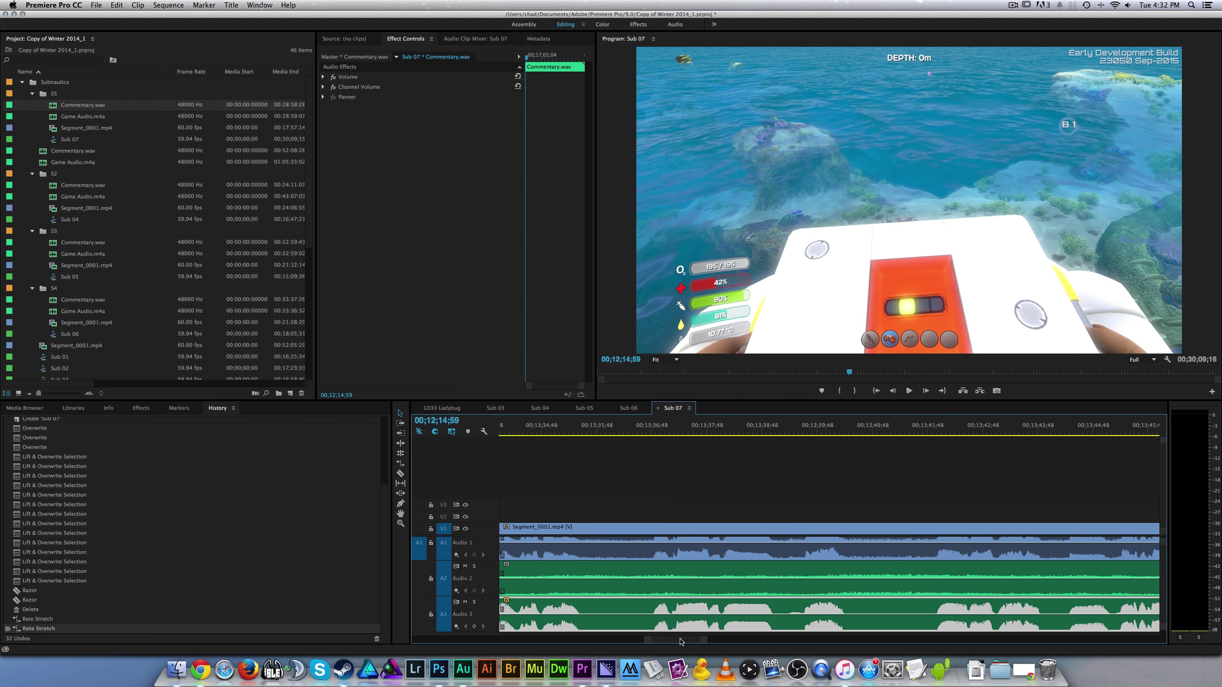
left_click_drag(680, 641, 696, 642)
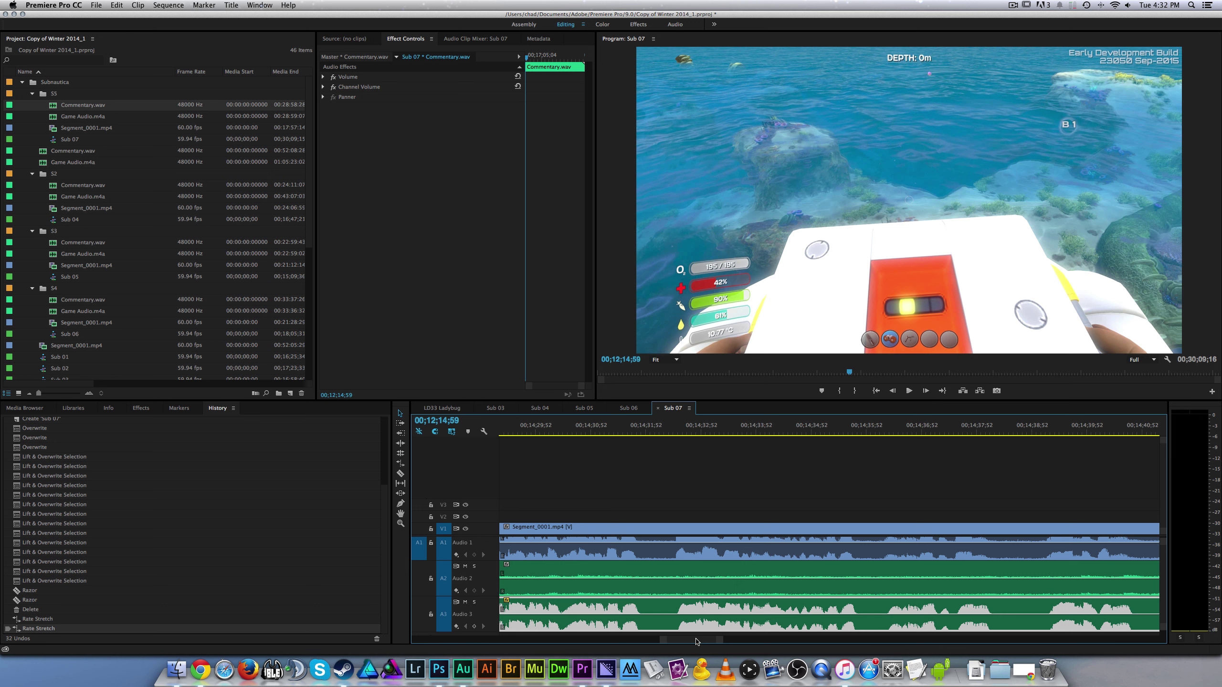
mouse_move(664, 641)
left_mouse_down()
mouse_move(570, 638)
mouse_move(671, 634)
mouse_move(659, 631)
left_mouse_up()
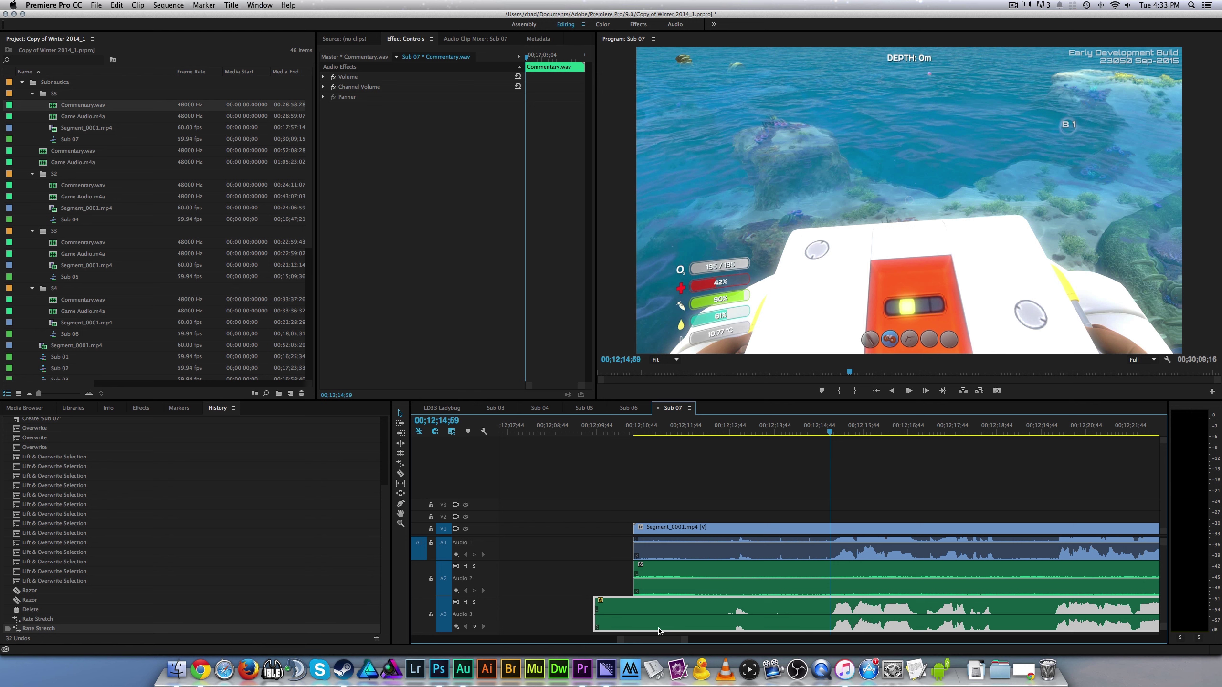
- Cut Game Audio and Commentary at the playhead and delete everything before the cut
scroll(772, 593, "up", 1)
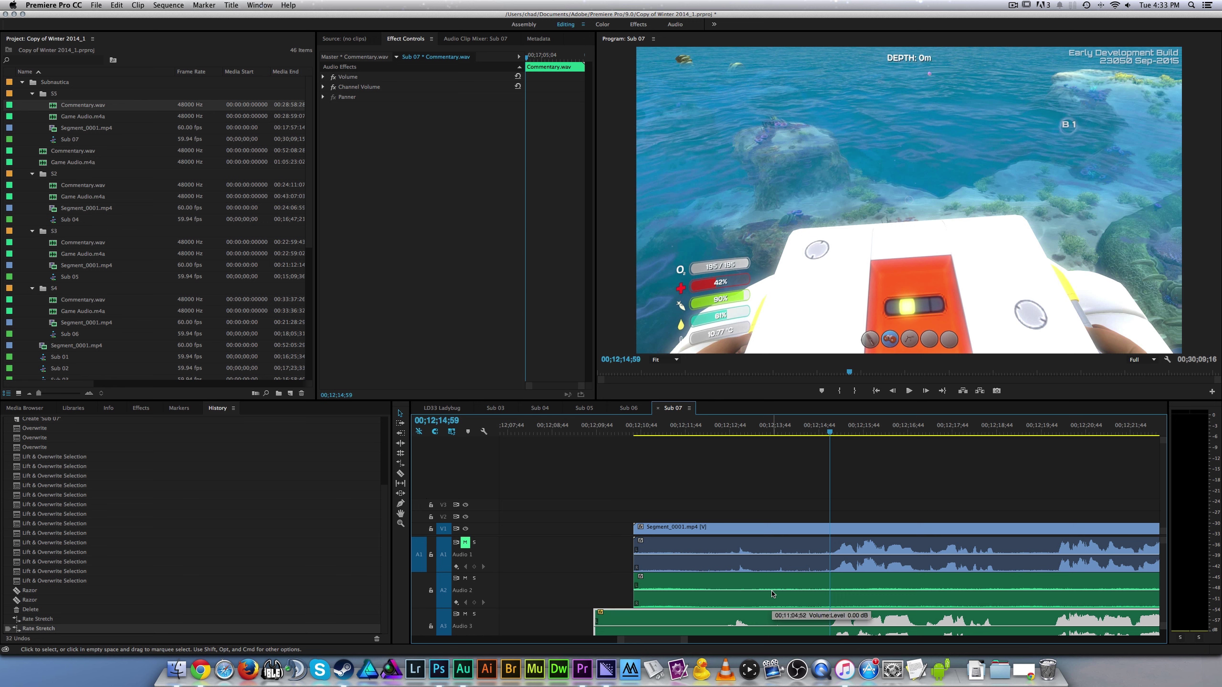
key("c")
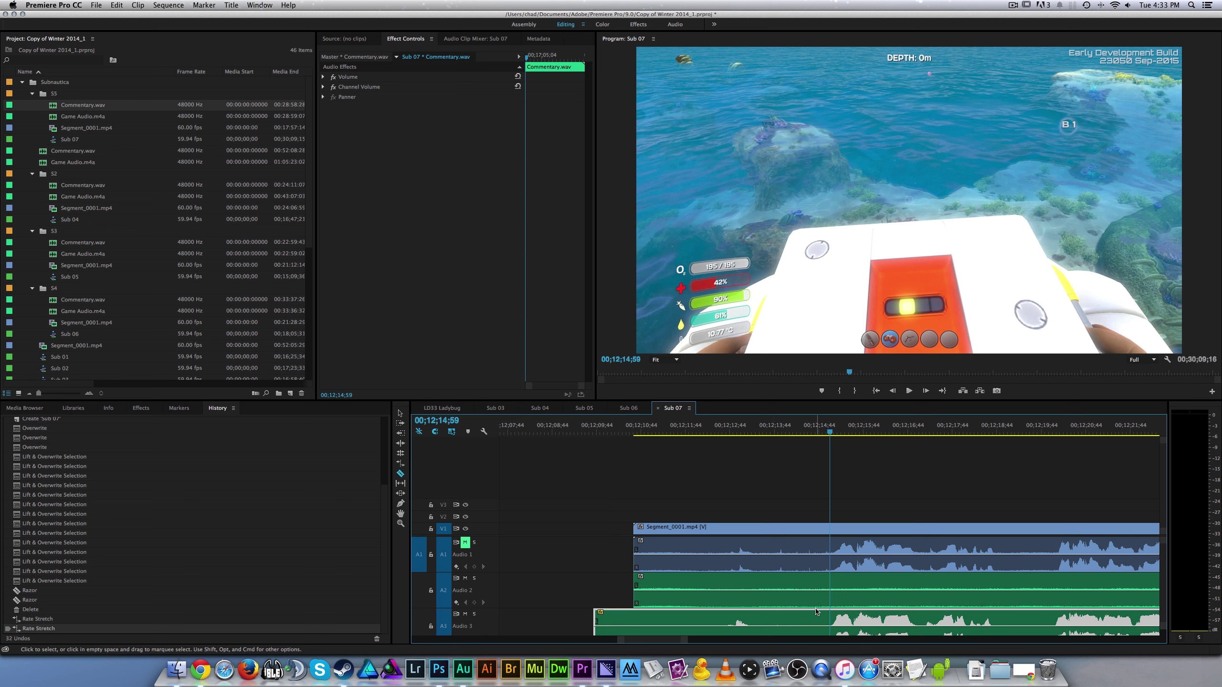
left_click(831, 588)
left_click(830, 619)
key("v")
left_click_drag(791, 470, 786, 623)
key("Delete")
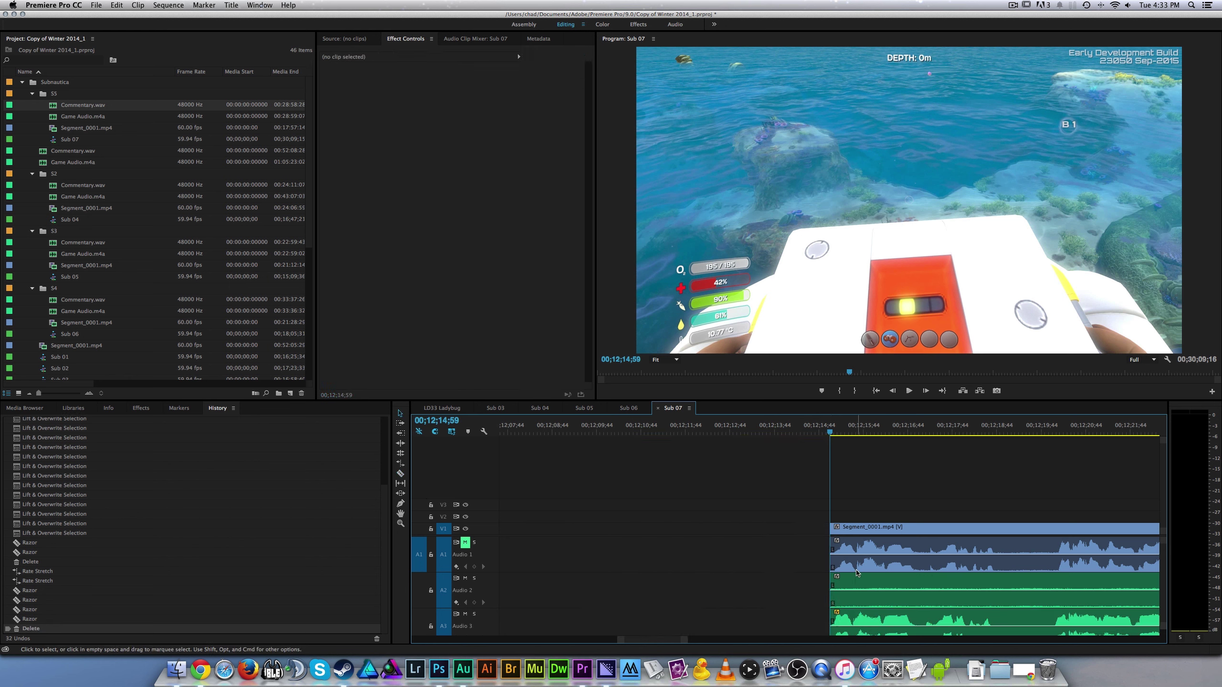
- Unlink and delete Segment_0001.mp4's own audio, moving Game Audio and Commentary up to Audio 1–2
left_click(900, 529)
right_click(900, 529)
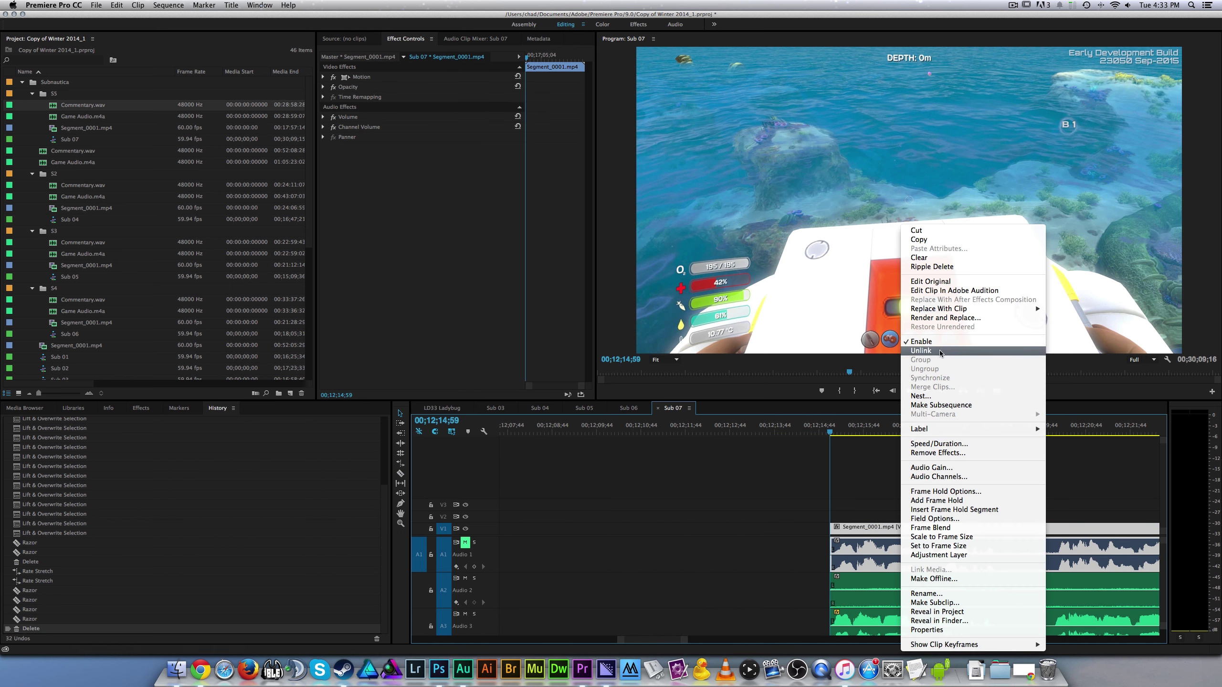
left_click(920, 350)
key("Delete")
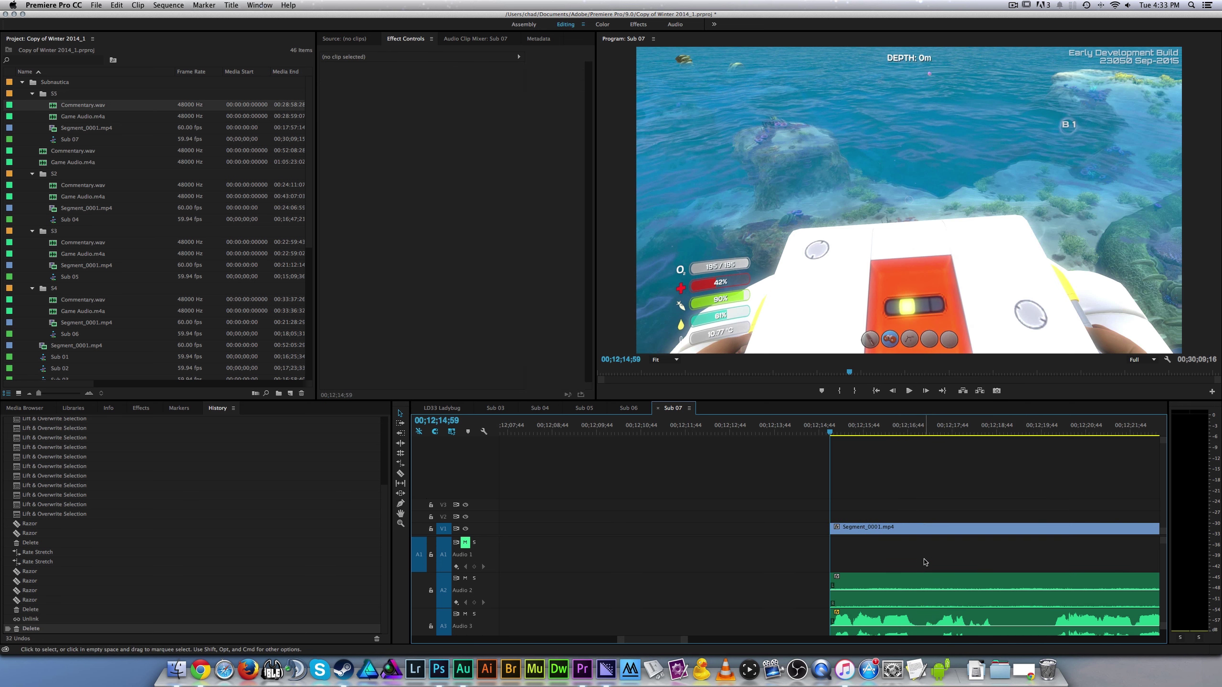
left_click_drag(775, 561, 861, 633)
left_click_drag(910, 591, 914, 562)
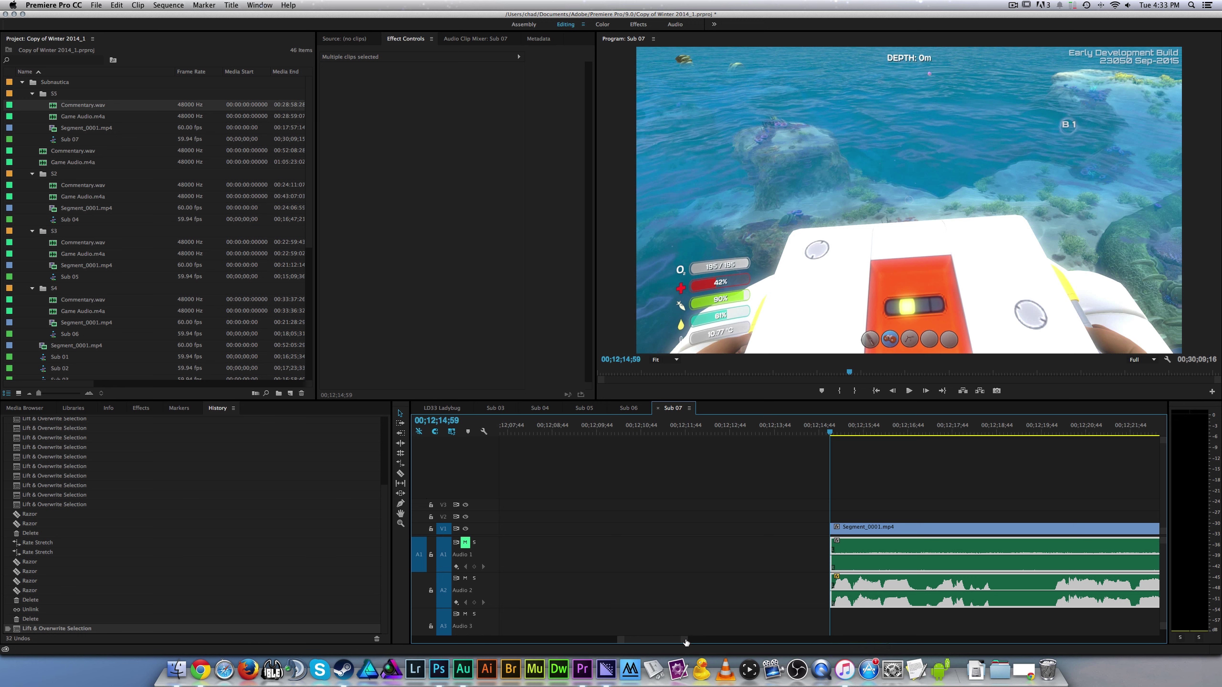
left_click_drag(686, 640, 1106, 652)
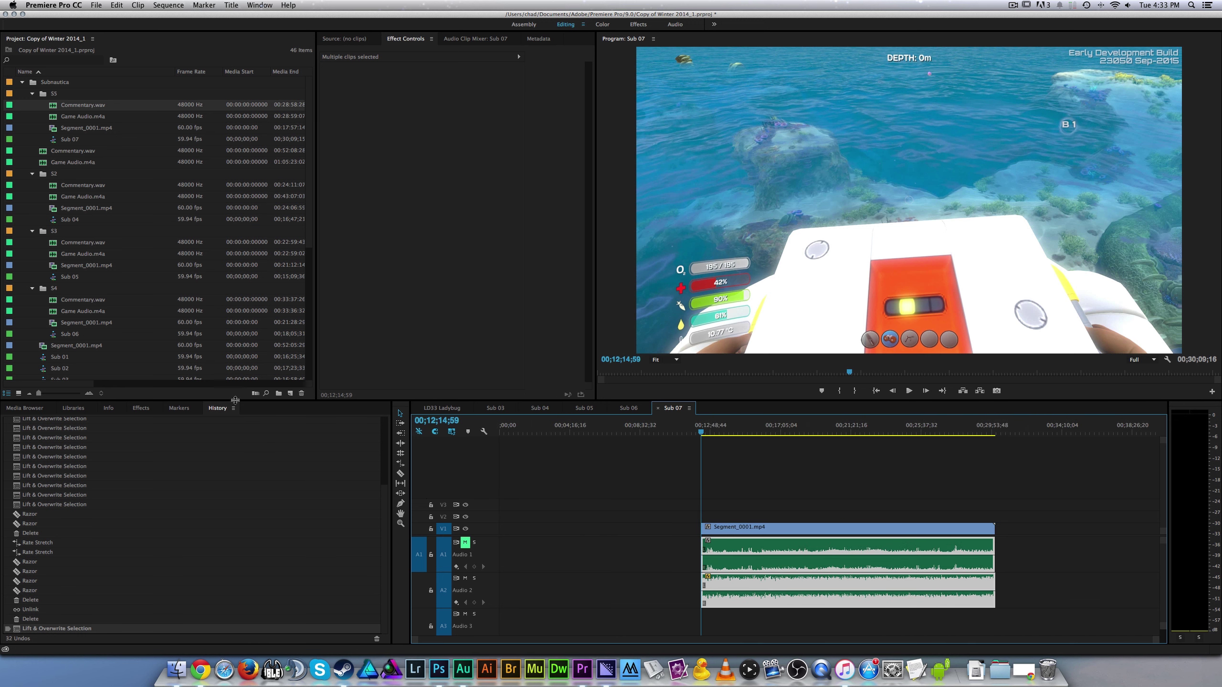
- Select Larry Intro_General Purpose.mp4 in the Project panel's Brand Bits folder
scroll(173, 243, "down", 10)
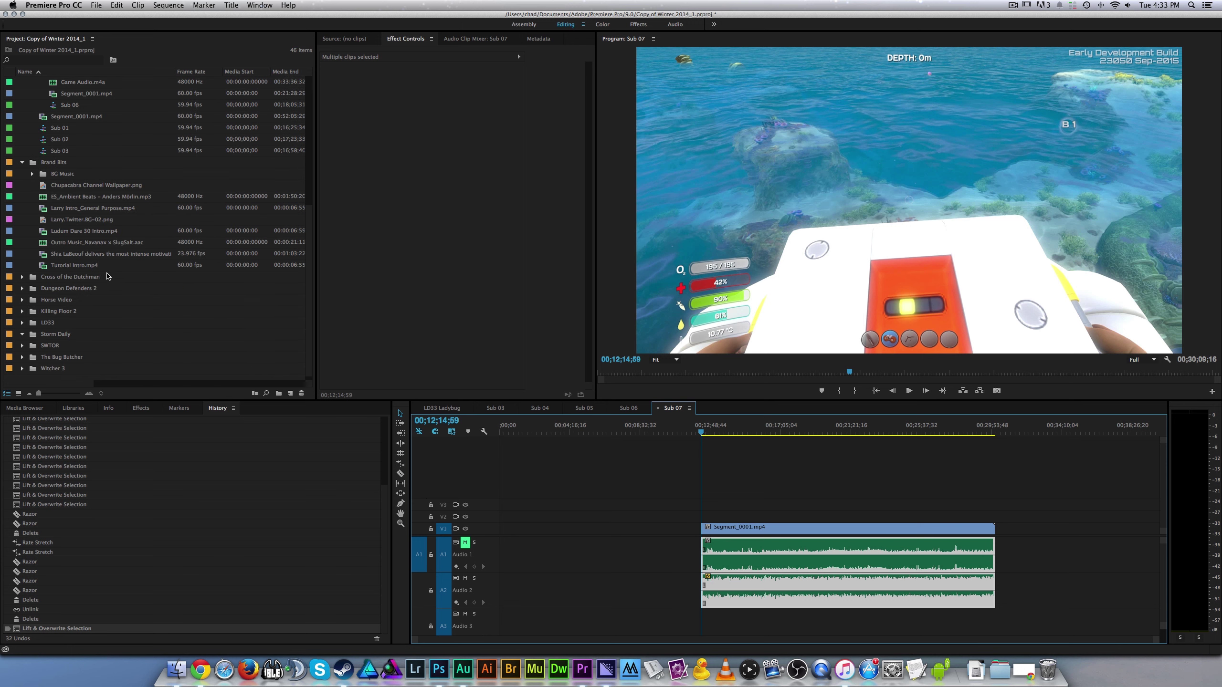
left_click(66, 232)
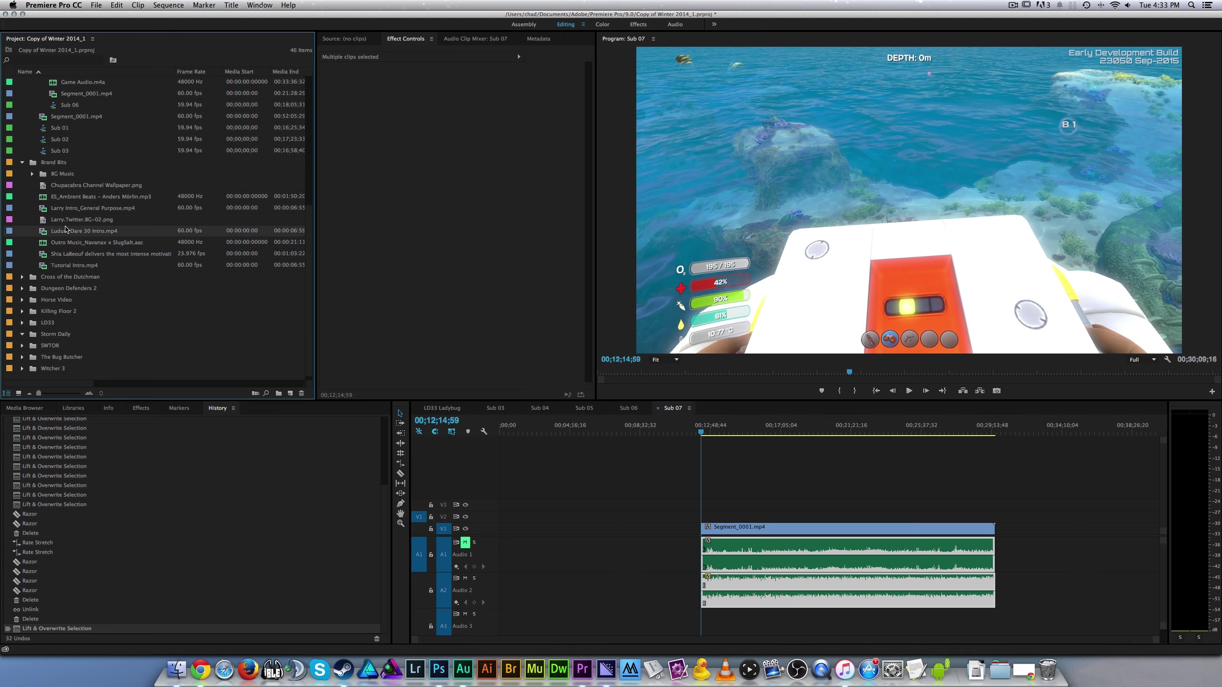
left_click(66, 211)
- Save the project with Cmd+S, then open and dismiss the iTunes Dock menu twice
key("super+s")
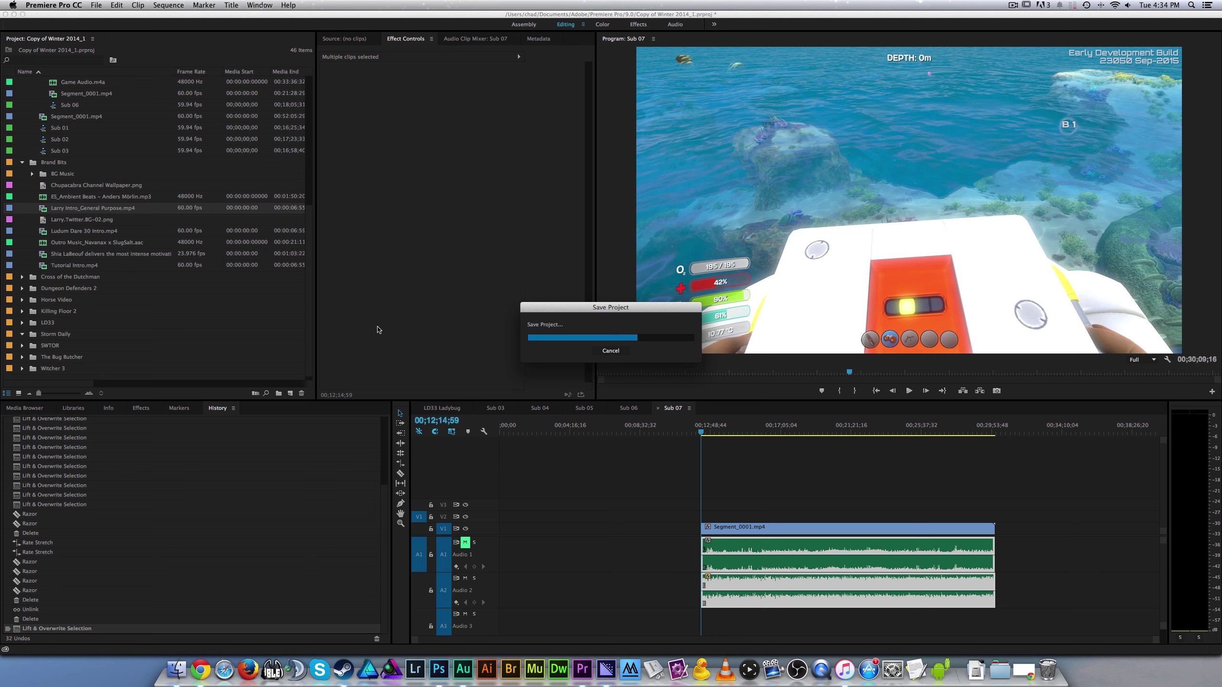
left_click_drag(661, 309, 685, 393)
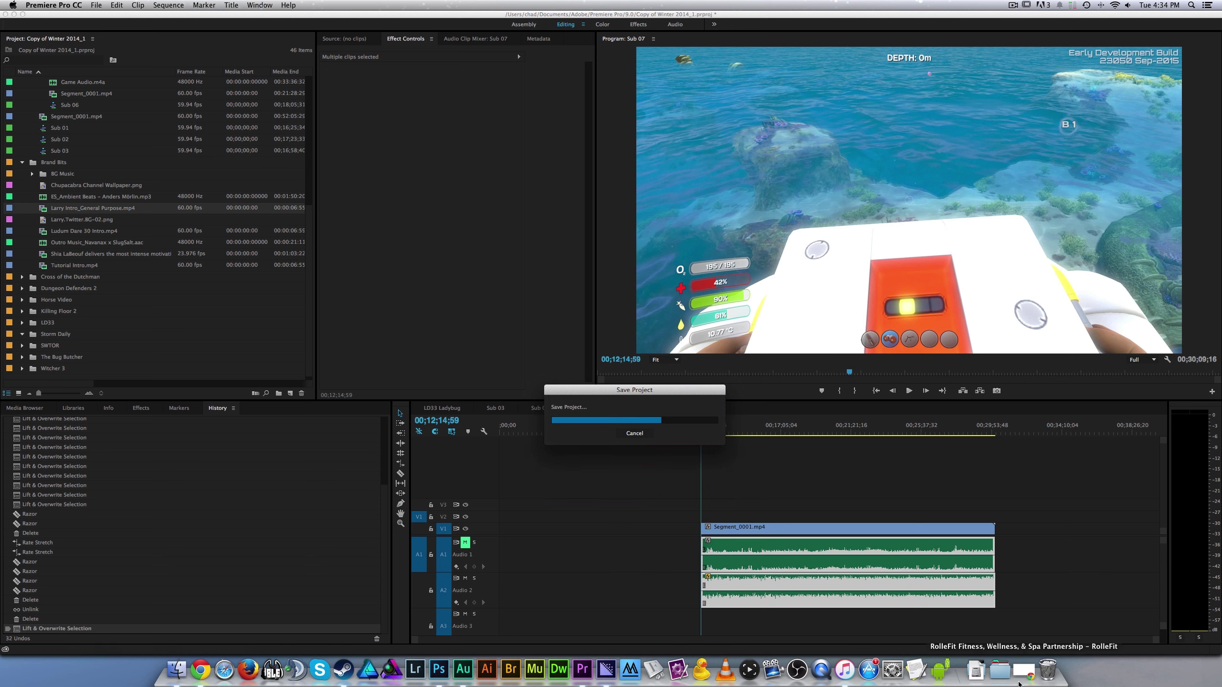
right_click(845, 670)
key("Escape")
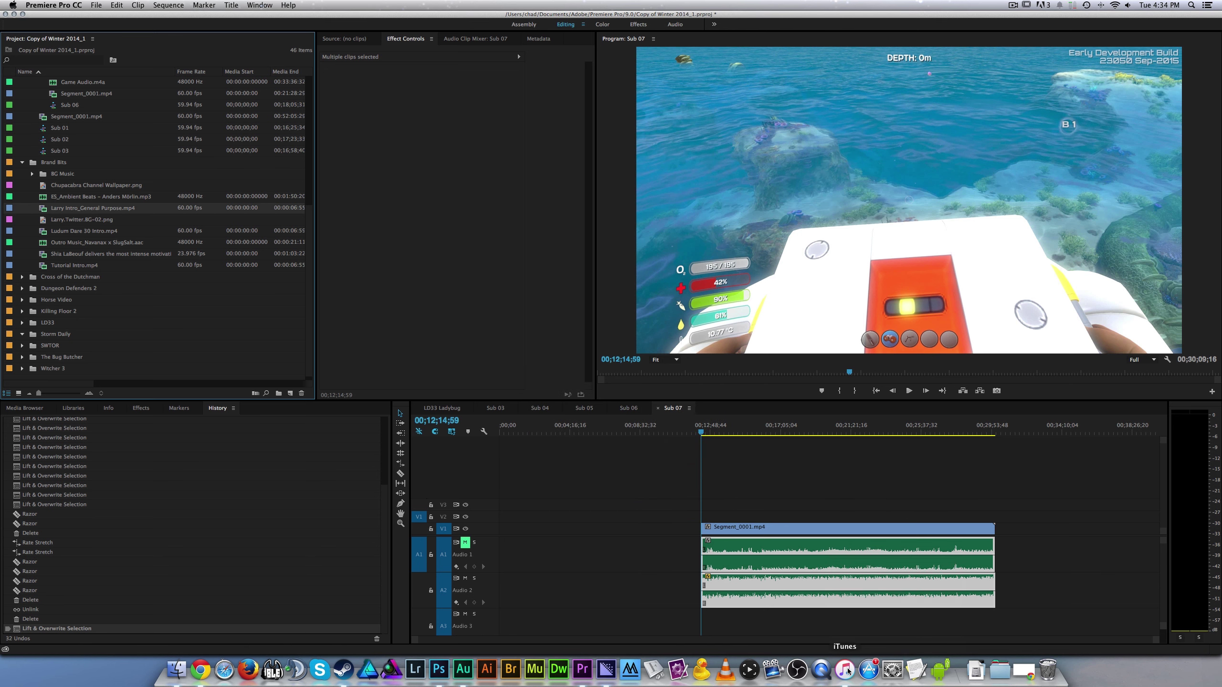
right_click(847, 670)
key("Escape")
- Place the Larry intro clip at the start of Sub 07 and ripple-delete both gaps after it
left_click_drag(609, 376, 643, 559)
left_click(643, 560)
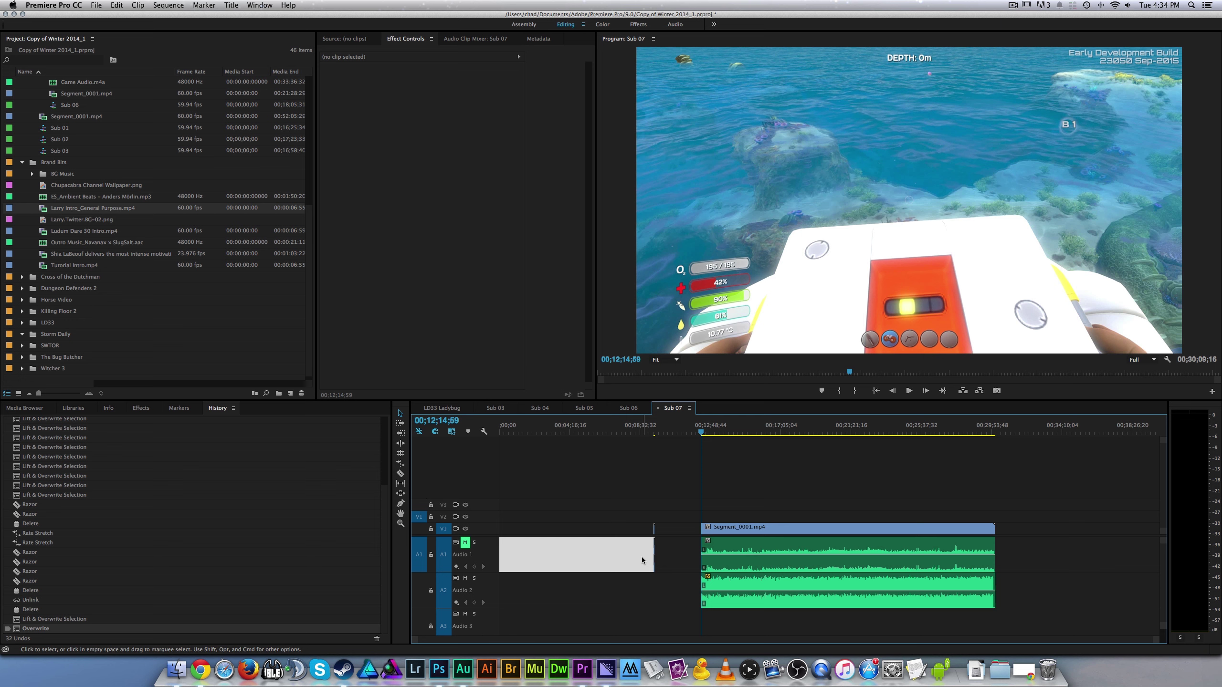
key("Delete")
left_click(524, 556)
key("Delete")
- Review the sequence from its start, jump to 00;00;36;02 and select the Game Audio clip
left_click(536, 435)
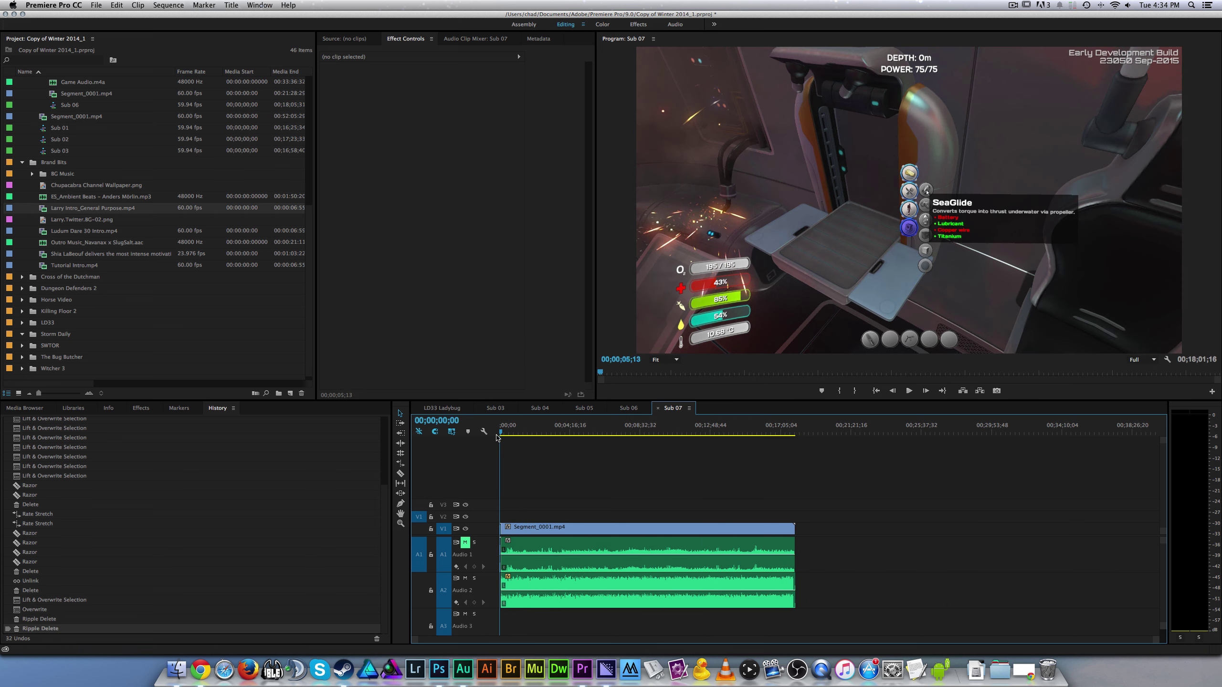
key("Home")
left_click_drag(1157, 642, 888, 616)
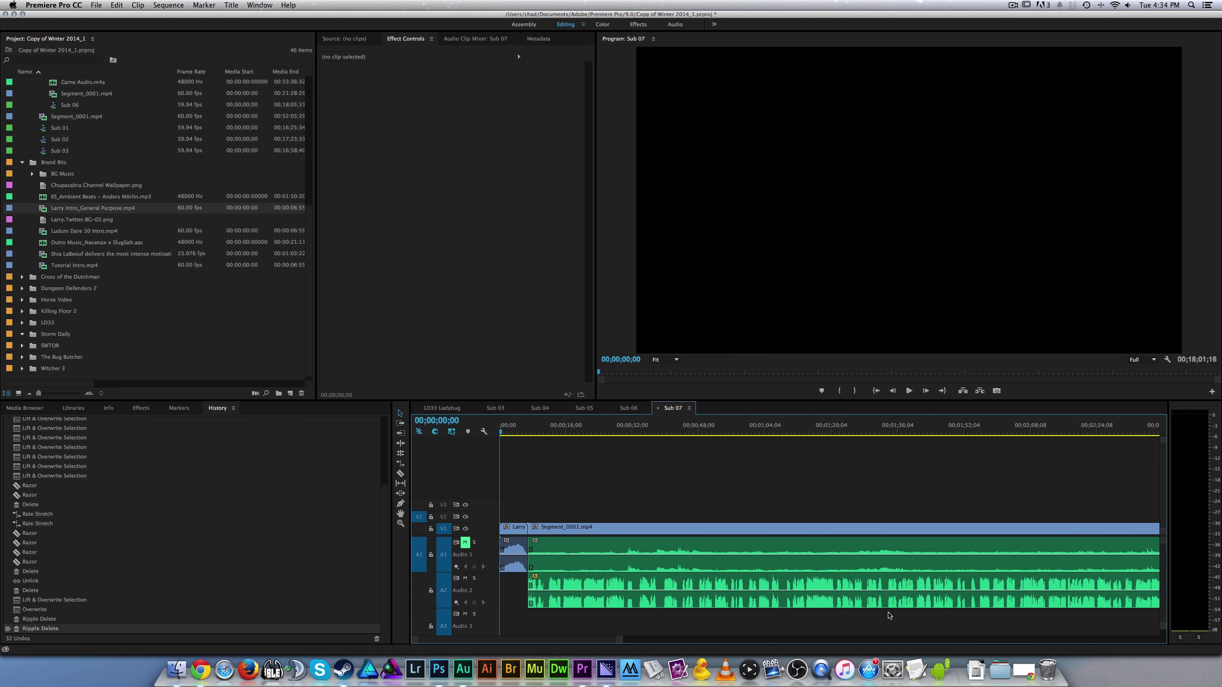
left_click(649, 434)
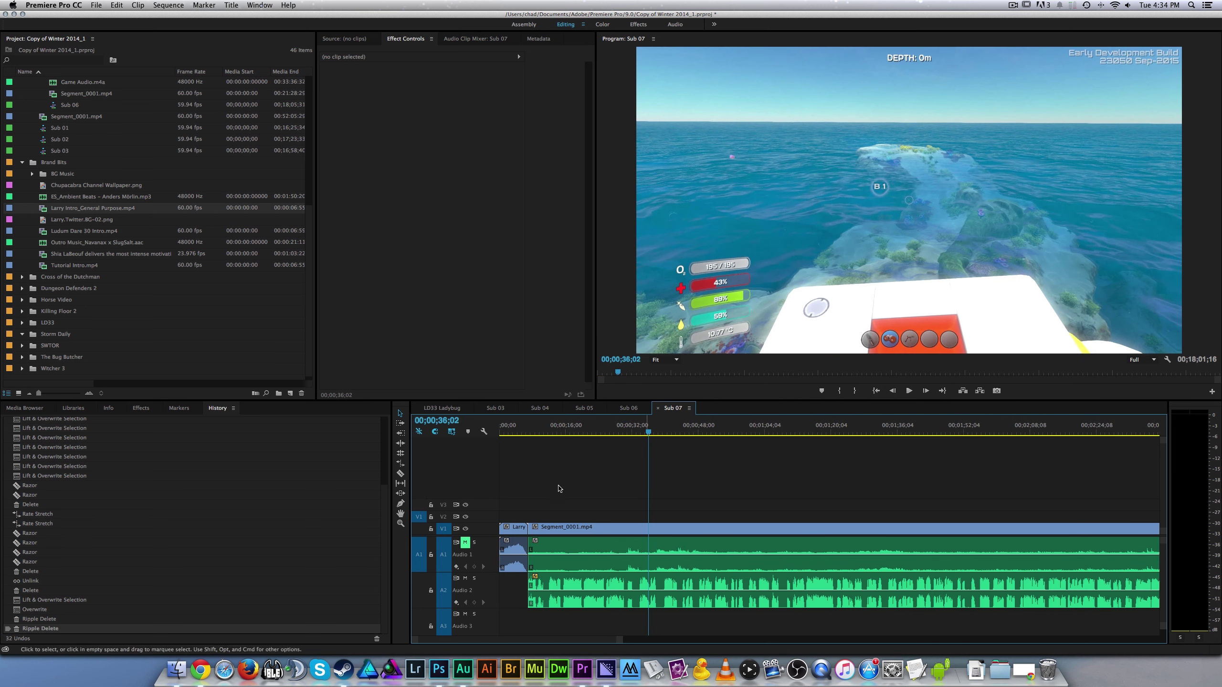
left_click(553, 553)
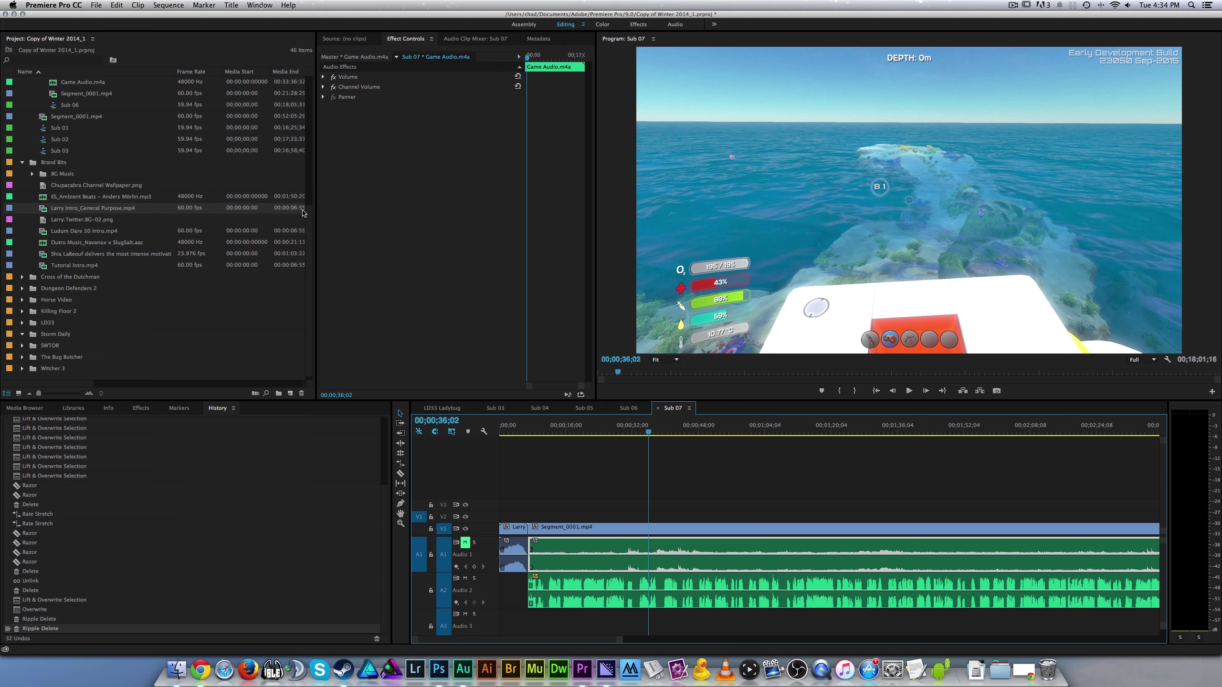
- Disable Level keyframing and raise the Game Audio clip's Volume Level from 0.0 to 3.0 dB
left_click(323, 77)
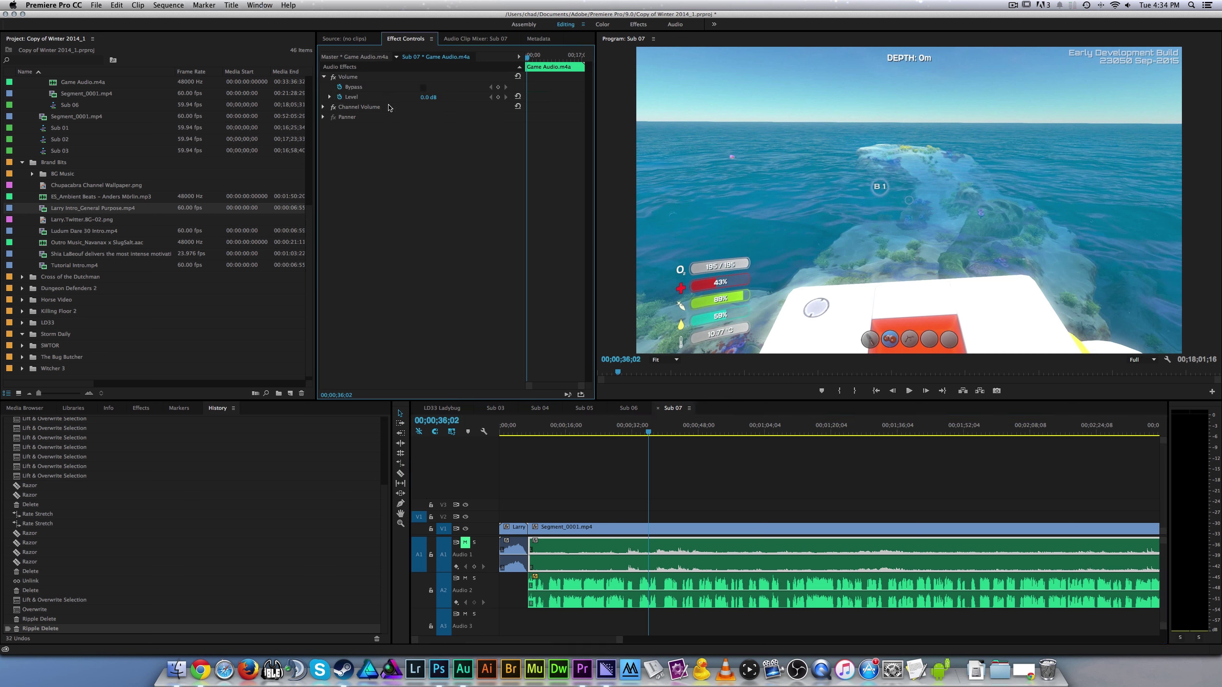
left_click(339, 97)
left_click(428, 97)
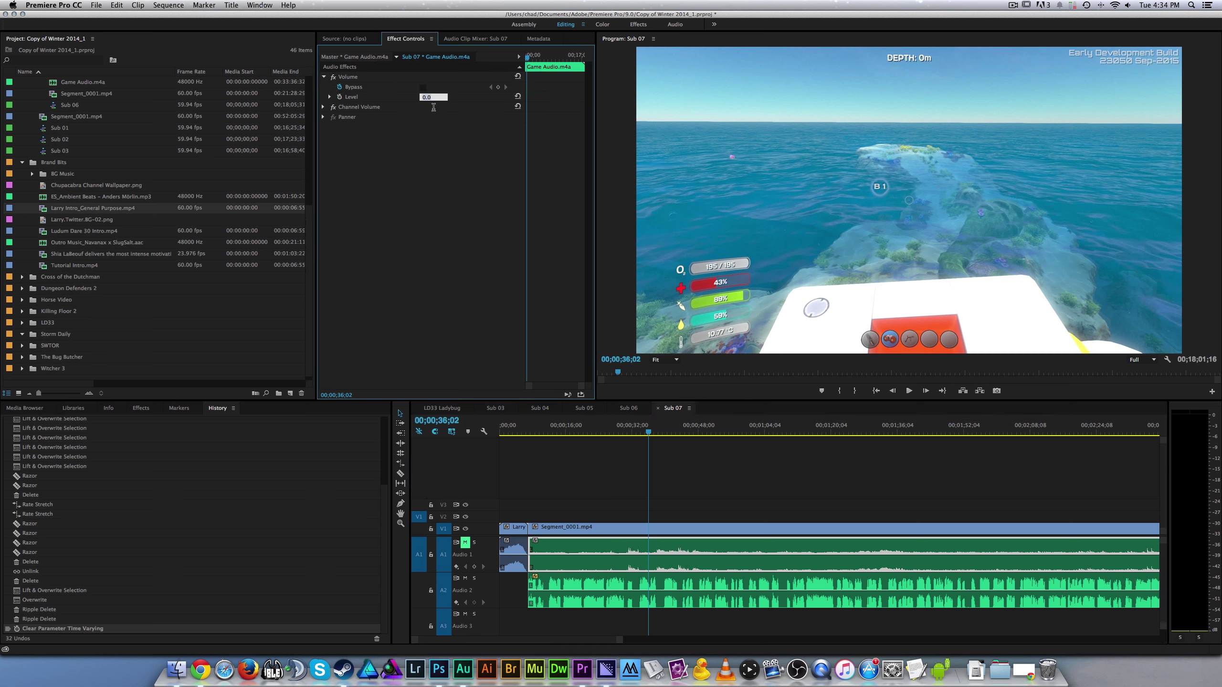
type("2")
key("Return")
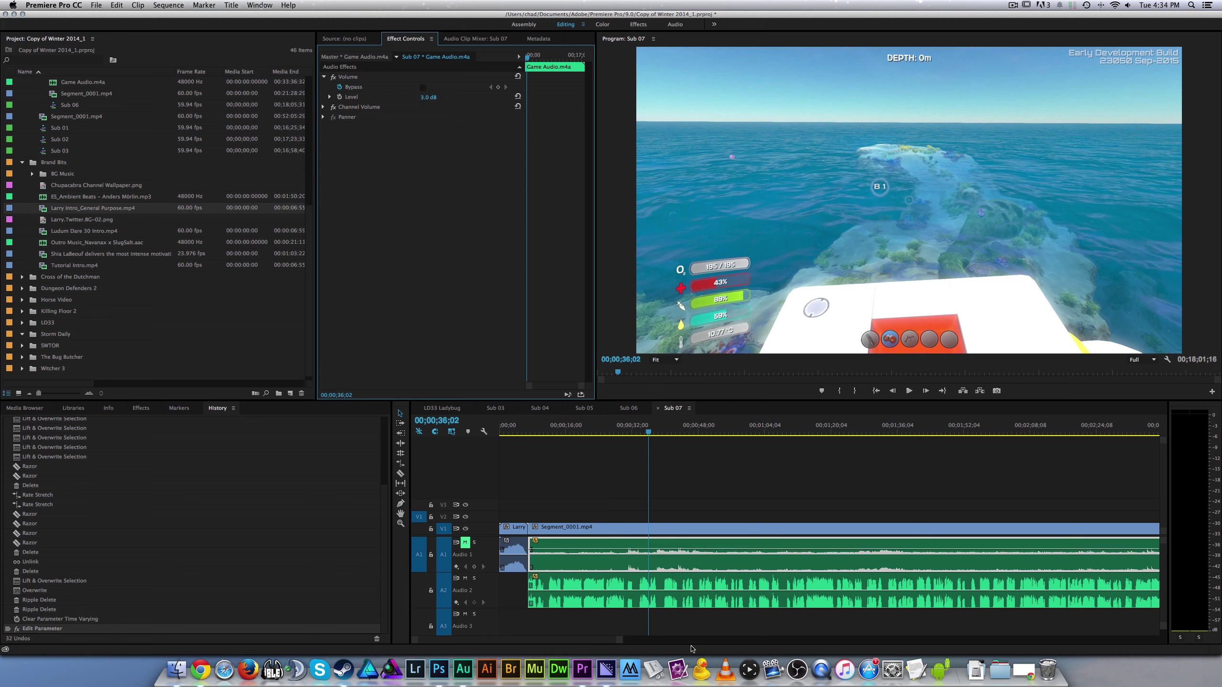
left_click_drag(621, 640, 963, 648)
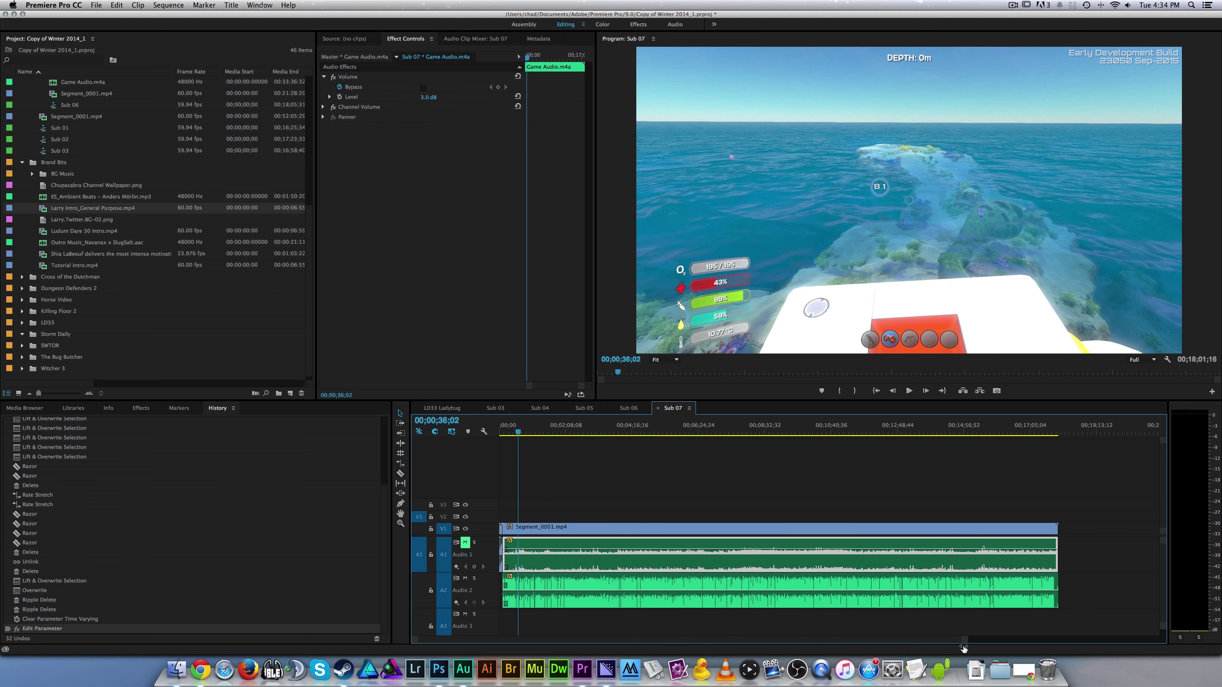
- Zoom in at the end and razor-cut the video and both audio tracks at 00;17;38;15
left_click(1047, 428)
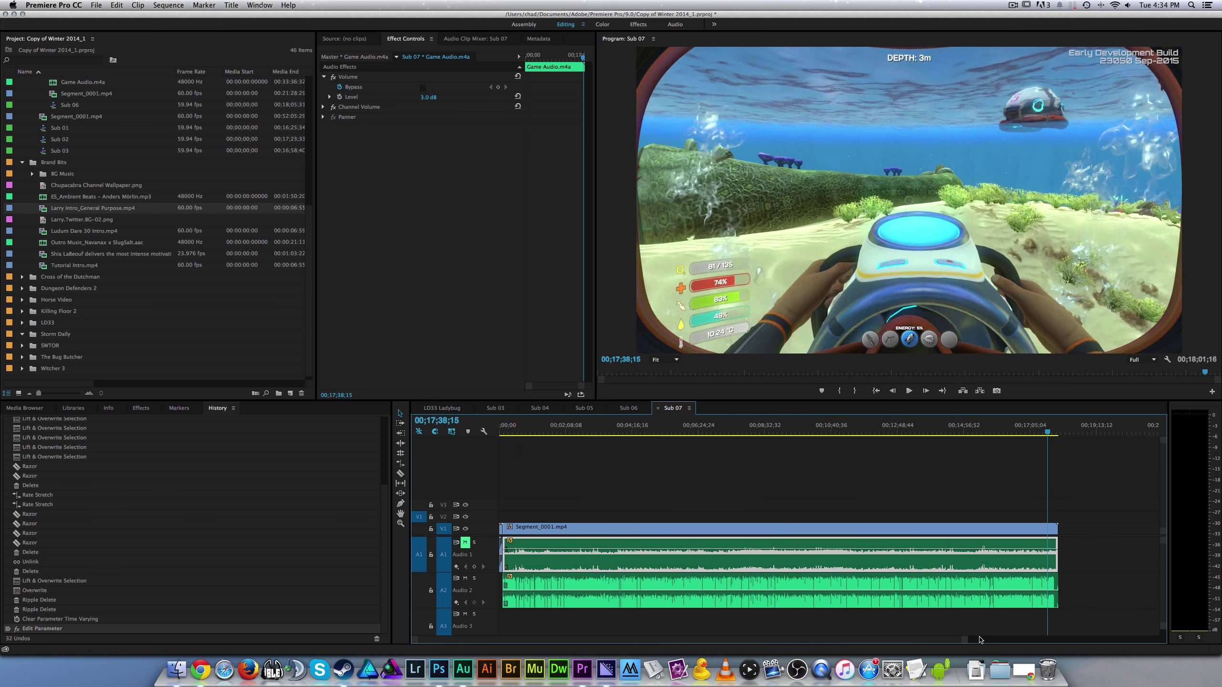
key("=")
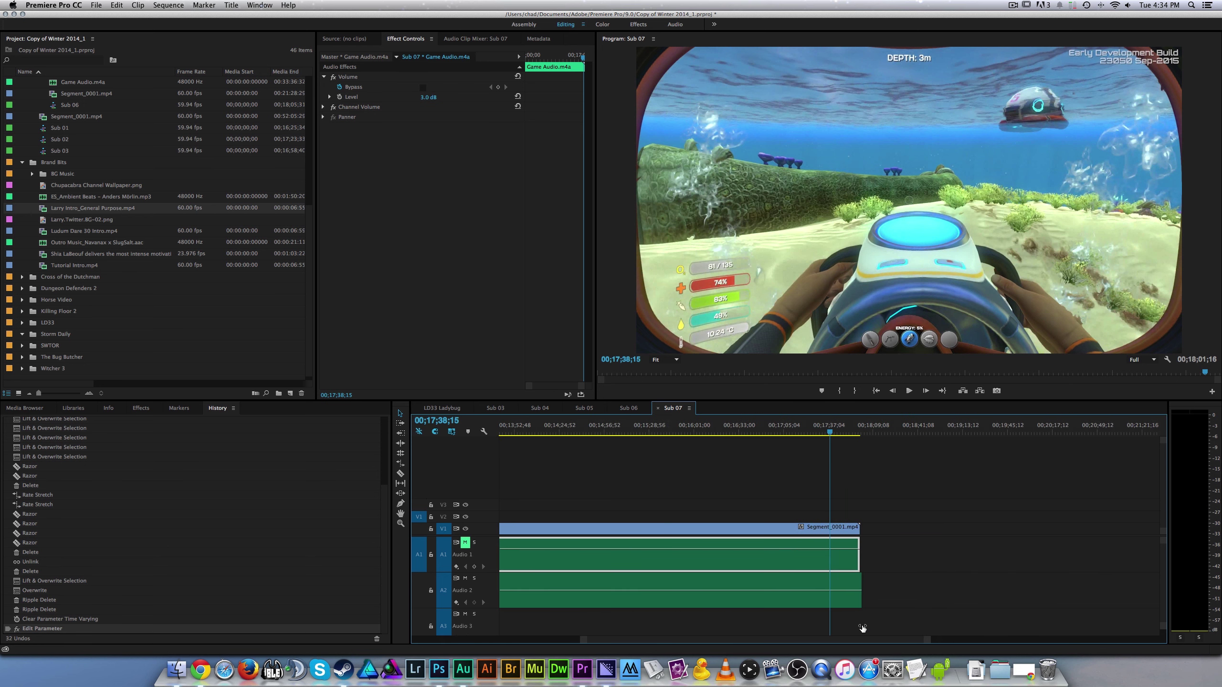
key("=")
key("=")
key("c")
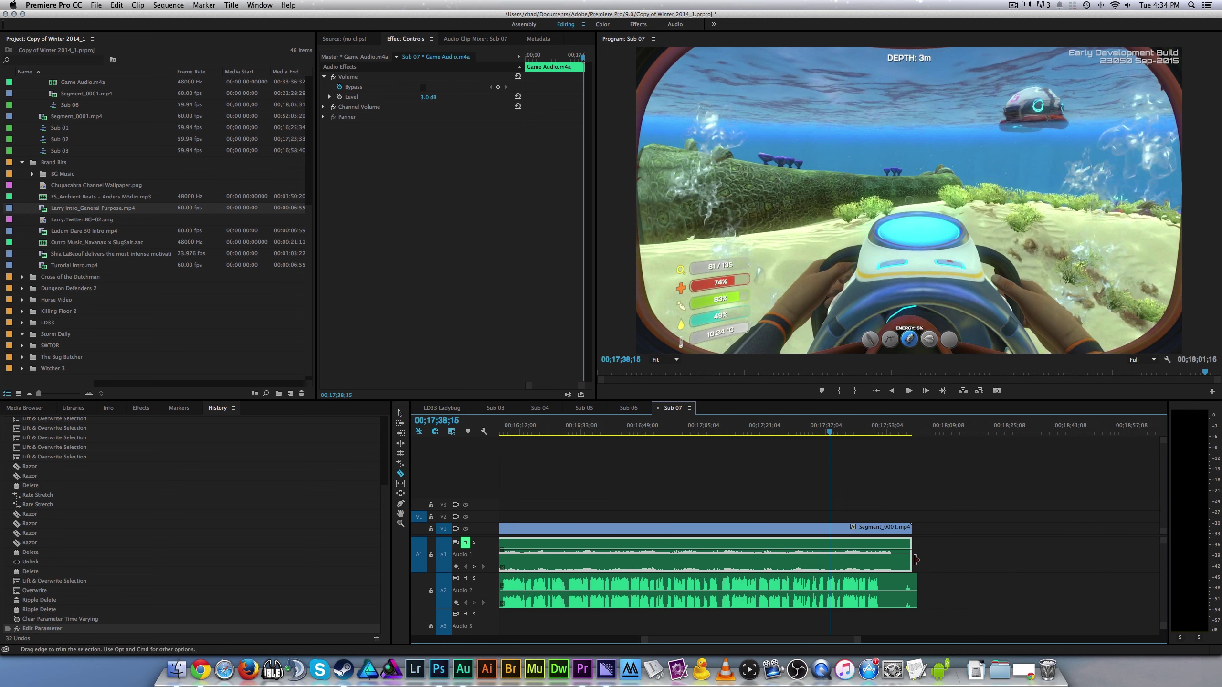
left_click(879, 590)
left_click(878, 554)
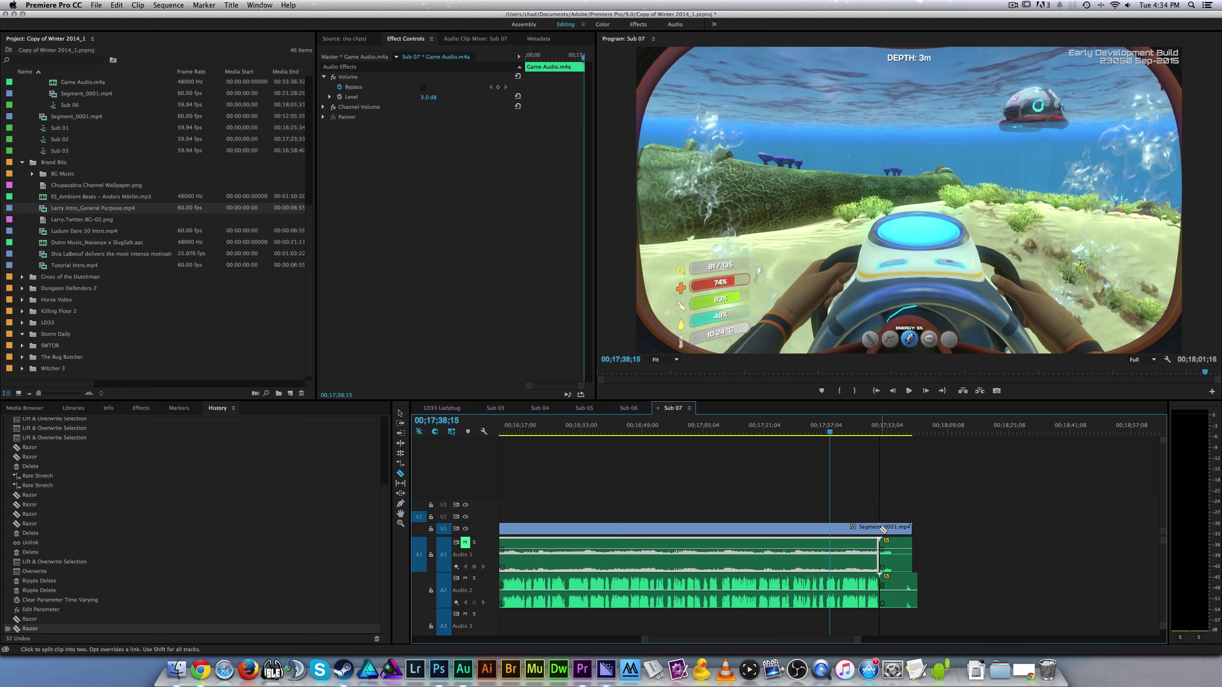
left_click(883, 529)
- Delete the three tail pieces after the cut and view the whole trimmed sequence
key("v")
left_click_drag(888, 520, 912, 612)
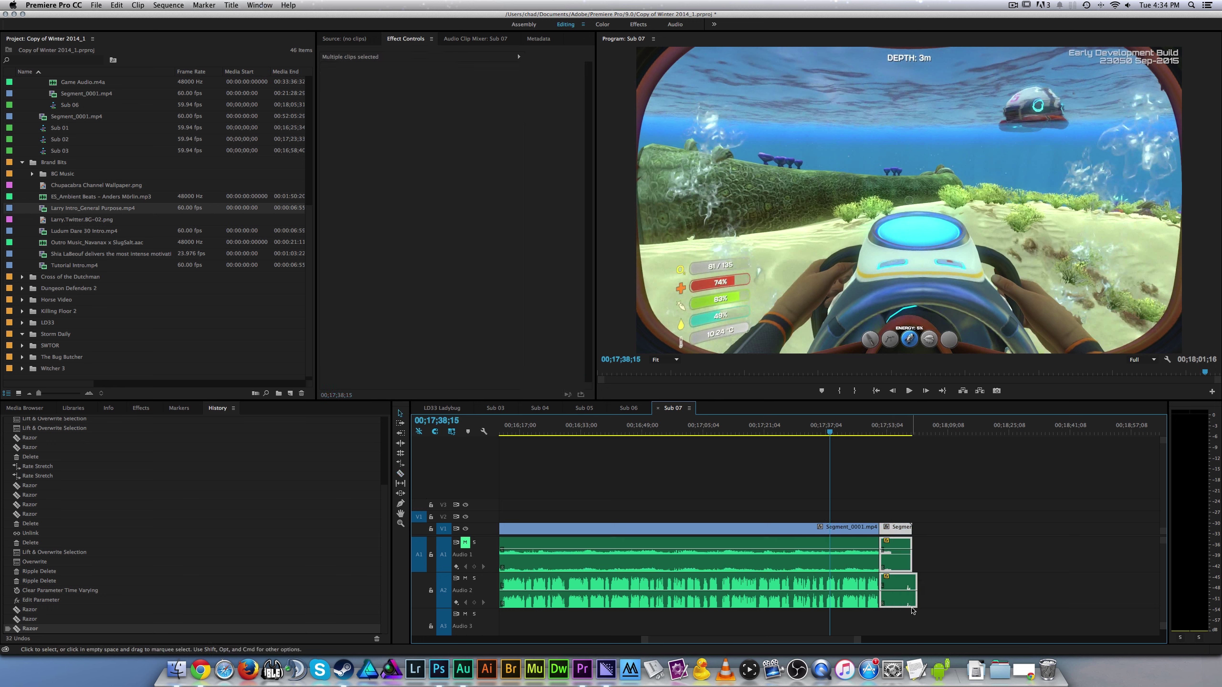
key("Delete")
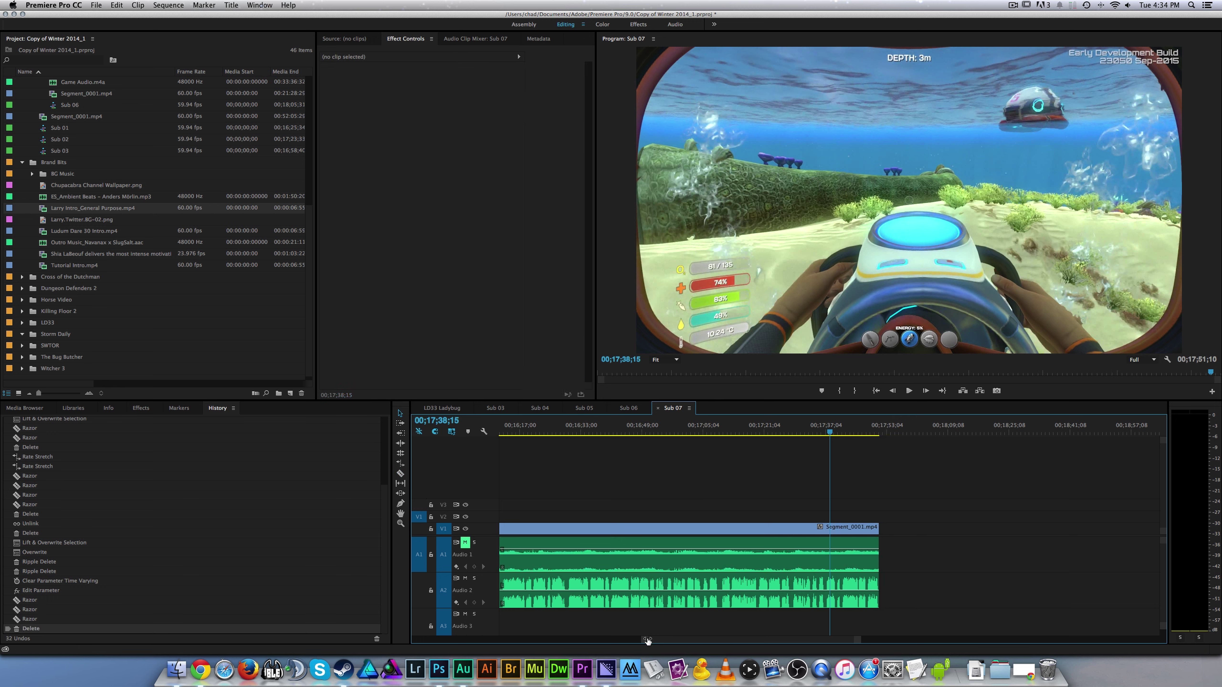
left_click_drag(648, 640, 350, 611)
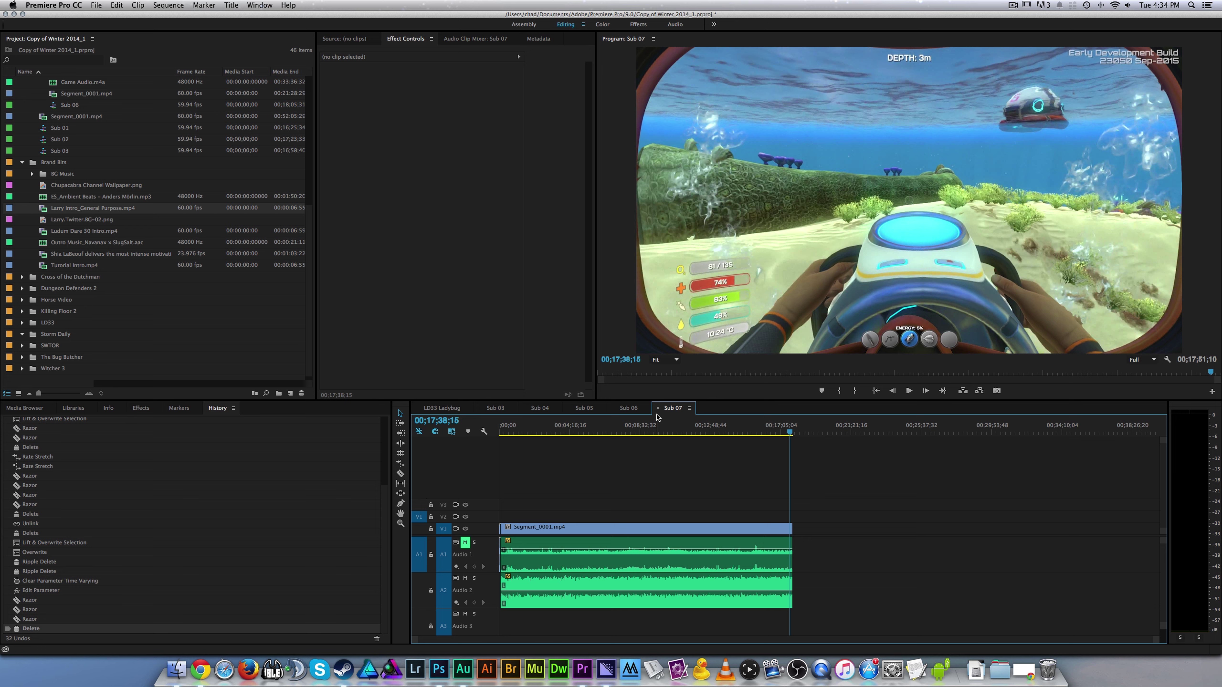
left_click(647, 433)
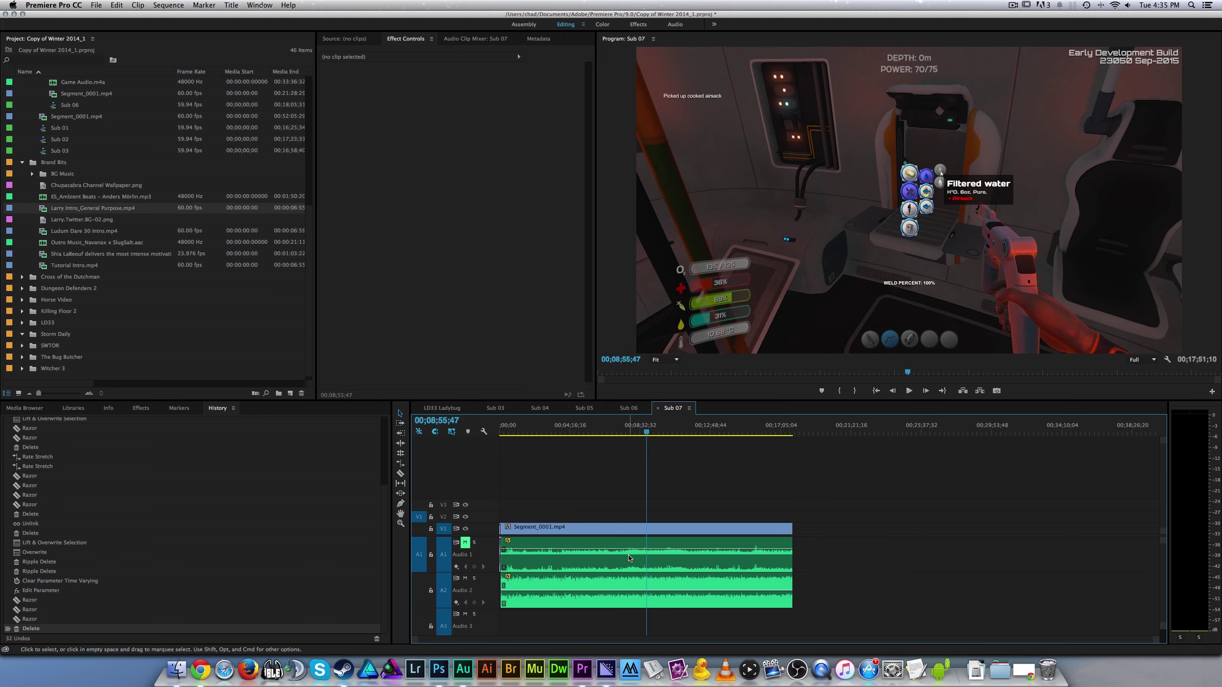